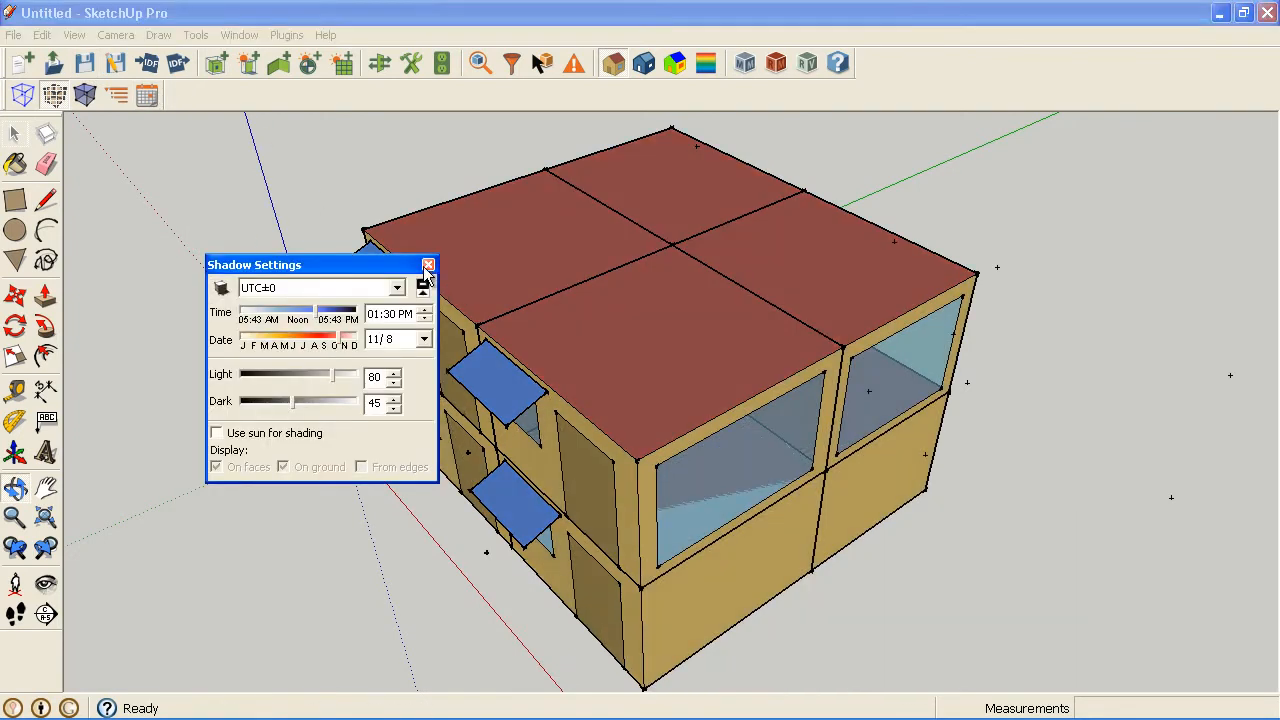
Step: Close the shadow settings and place a horizontal section plane that cuts through the building's upper floor
left_click(428, 267)
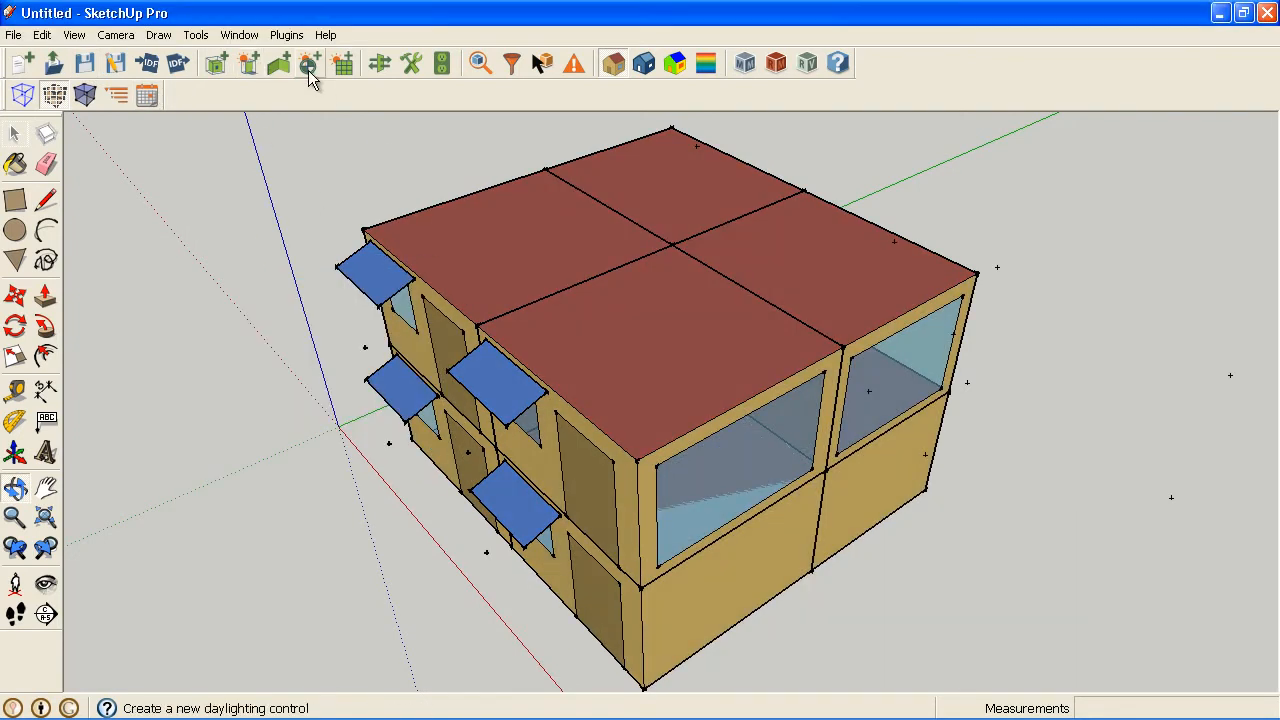
left_click_drag(846, 271, 517, 308)
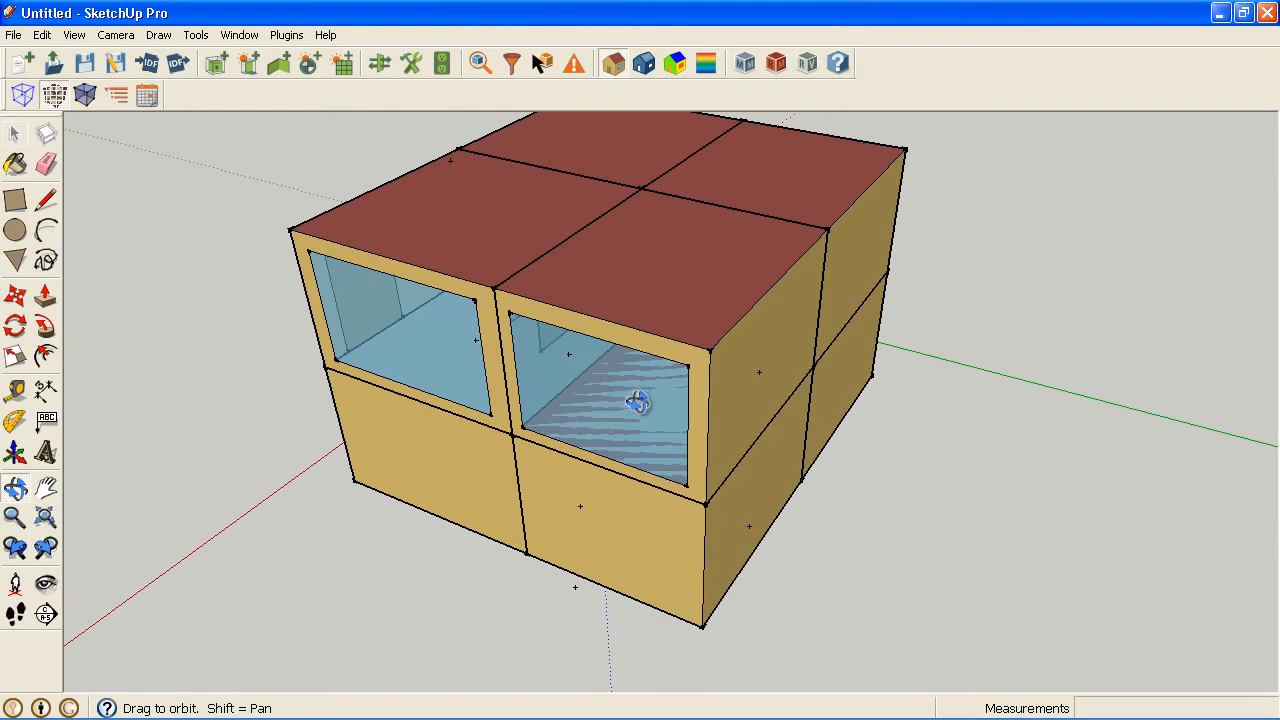
left_click_drag(311, 403, 544, 424)
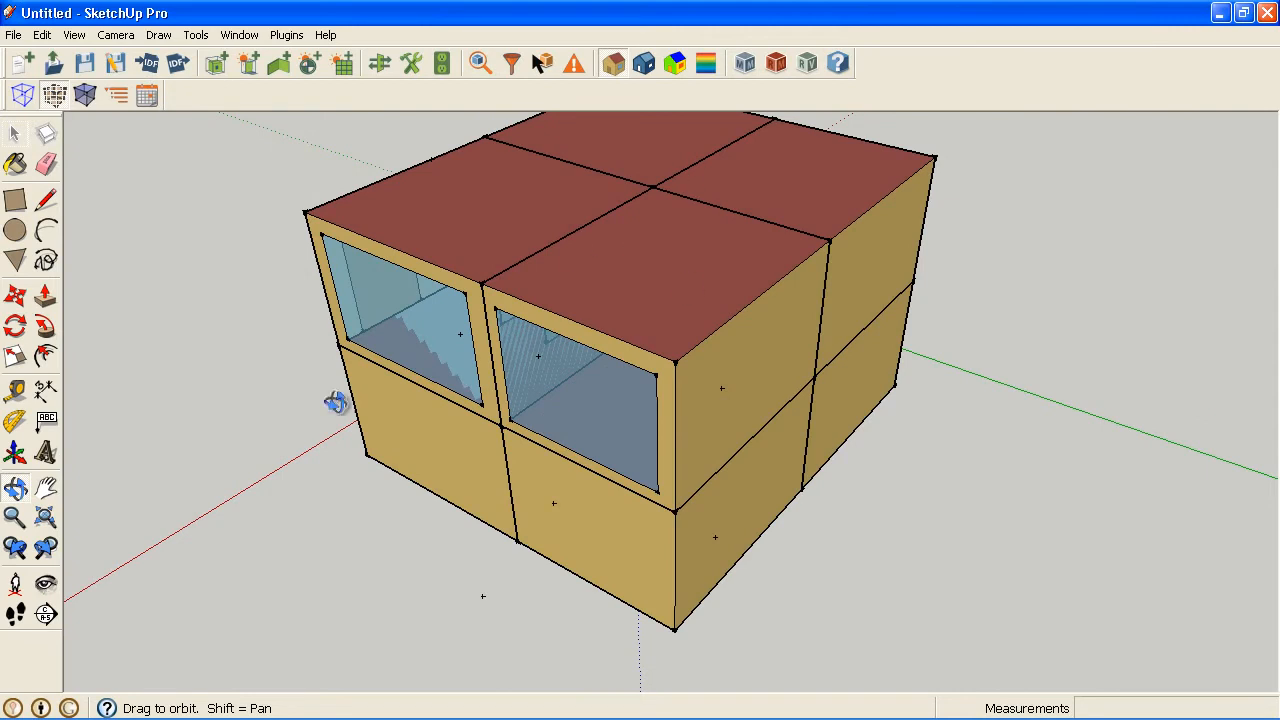
left_click(46, 616)
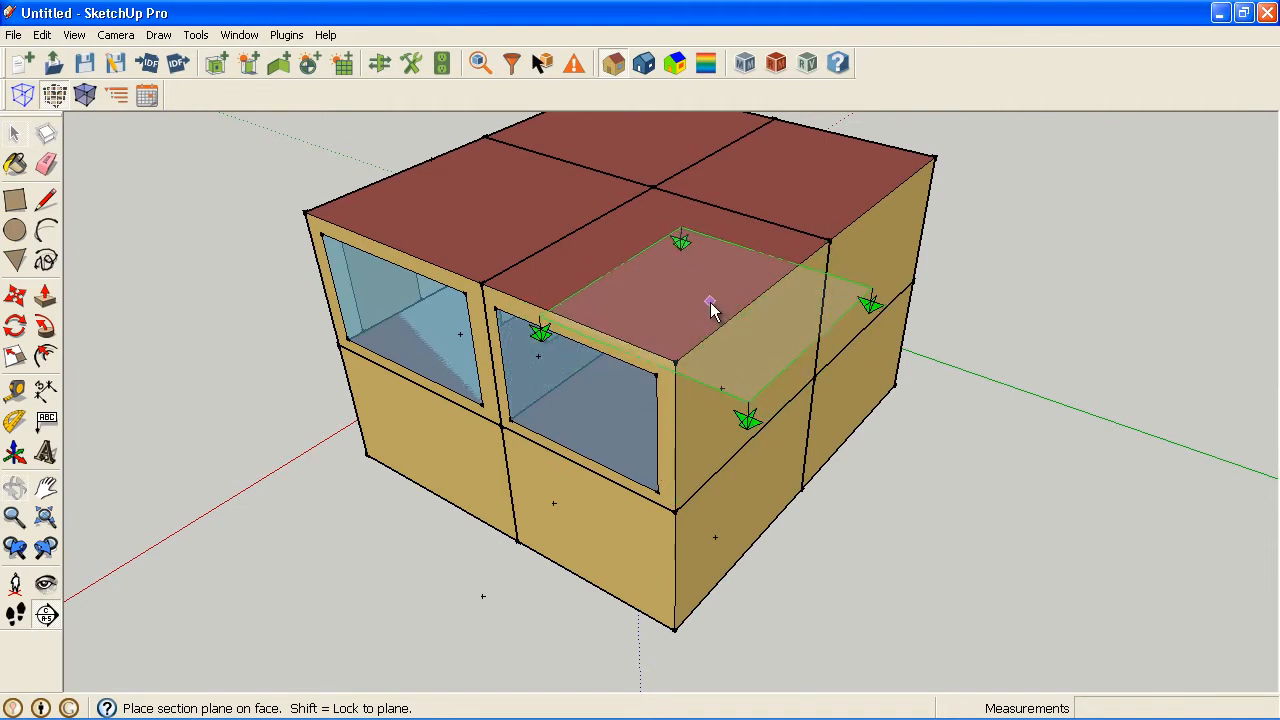
left_click(673, 427)
Step: Raise the section plane by about 6"
left_click_drag(679, 432, 571, 349)
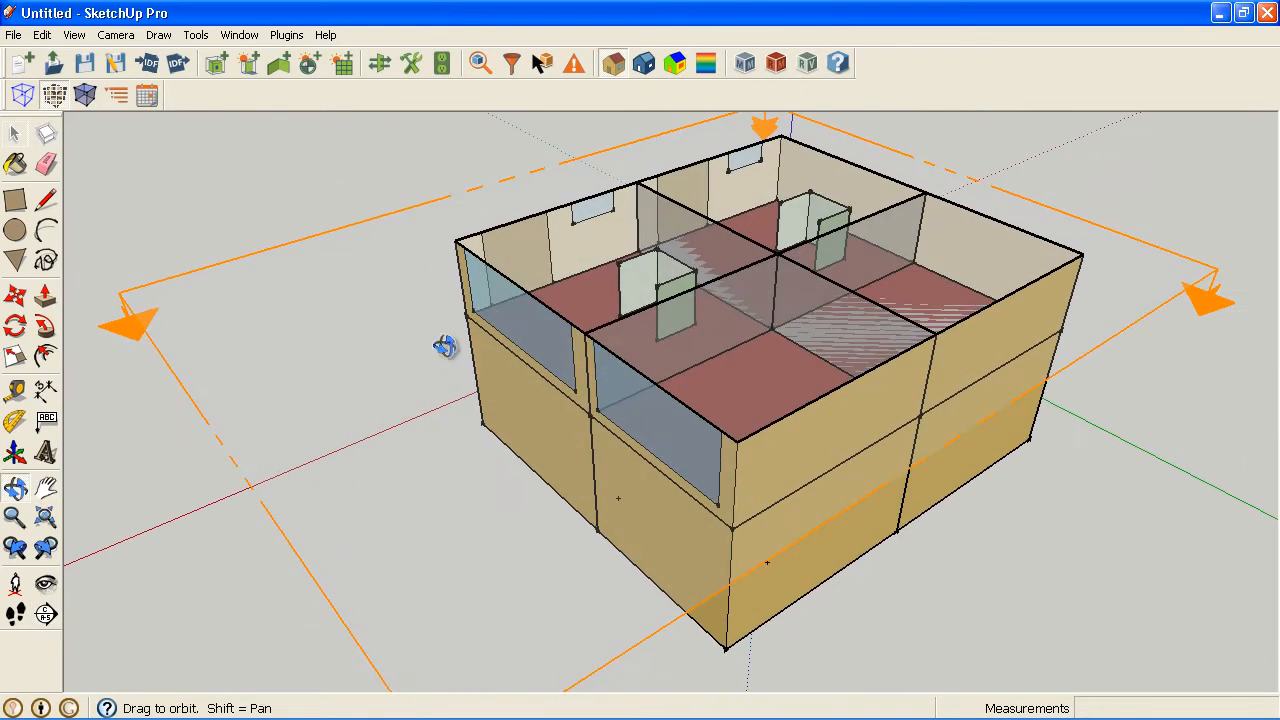
left_click(15, 295)
left_click(166, 280)
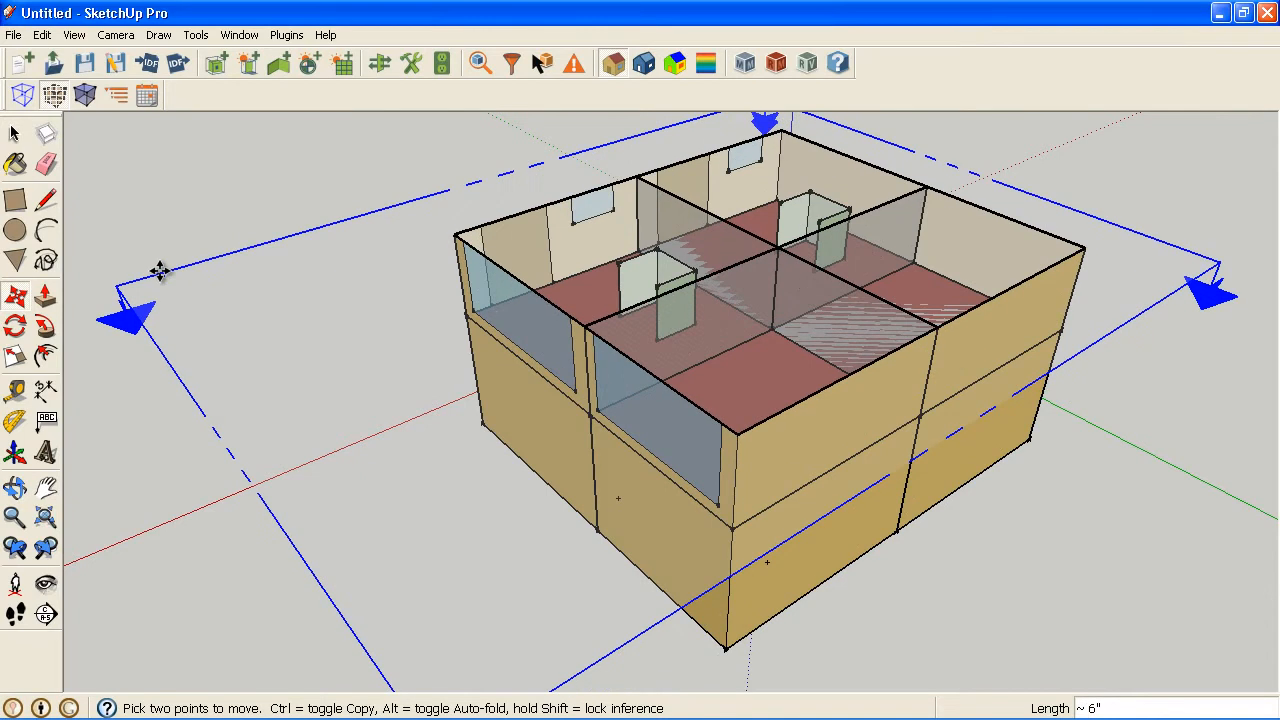
left_click(160, 271)
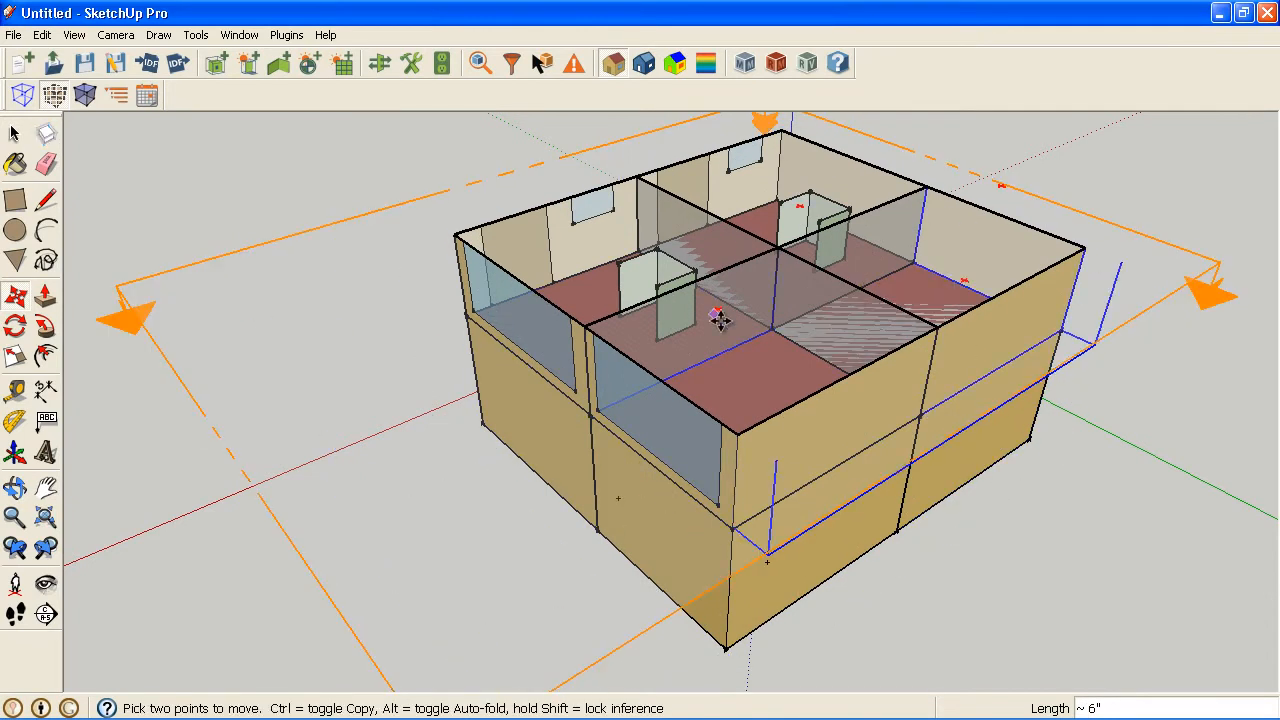
key("space")
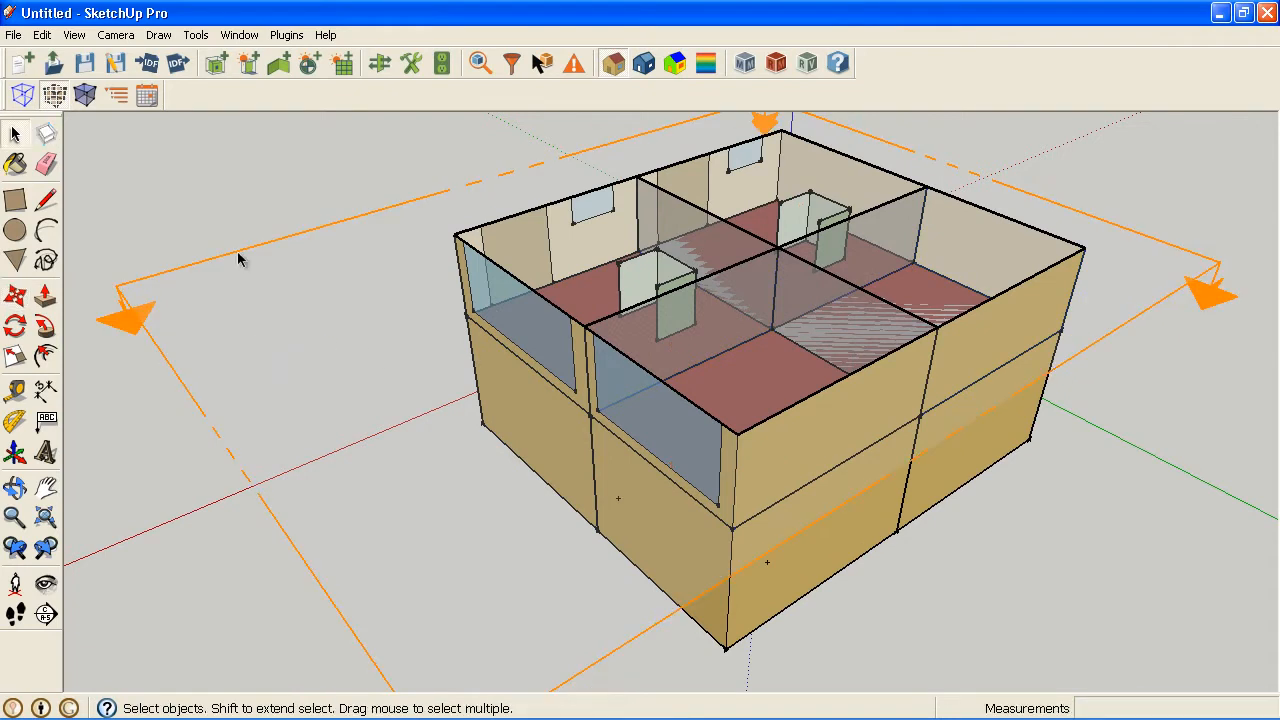
Step: Open the upper-floor corner zone with the large window for editing
left_click(238, 253)
key("o")
left_click_drag(786, 406, 657, 474)
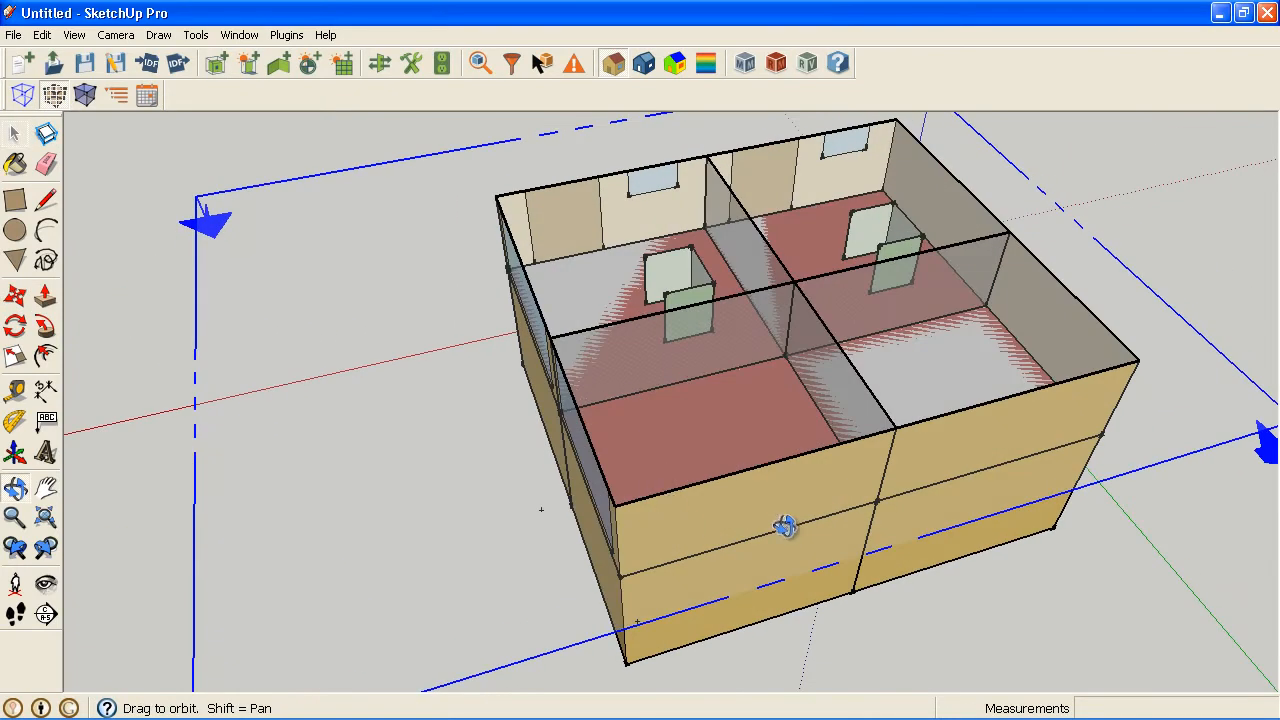
scroll(689, 525, "up", 5)
key("space")
scroll(691, 503, "up", 3)
middle_click_drag(722, 405, 543, 434, "shift")
Step: Hide the section planes and the rest of the model around the open zone
left_click(75, 35)
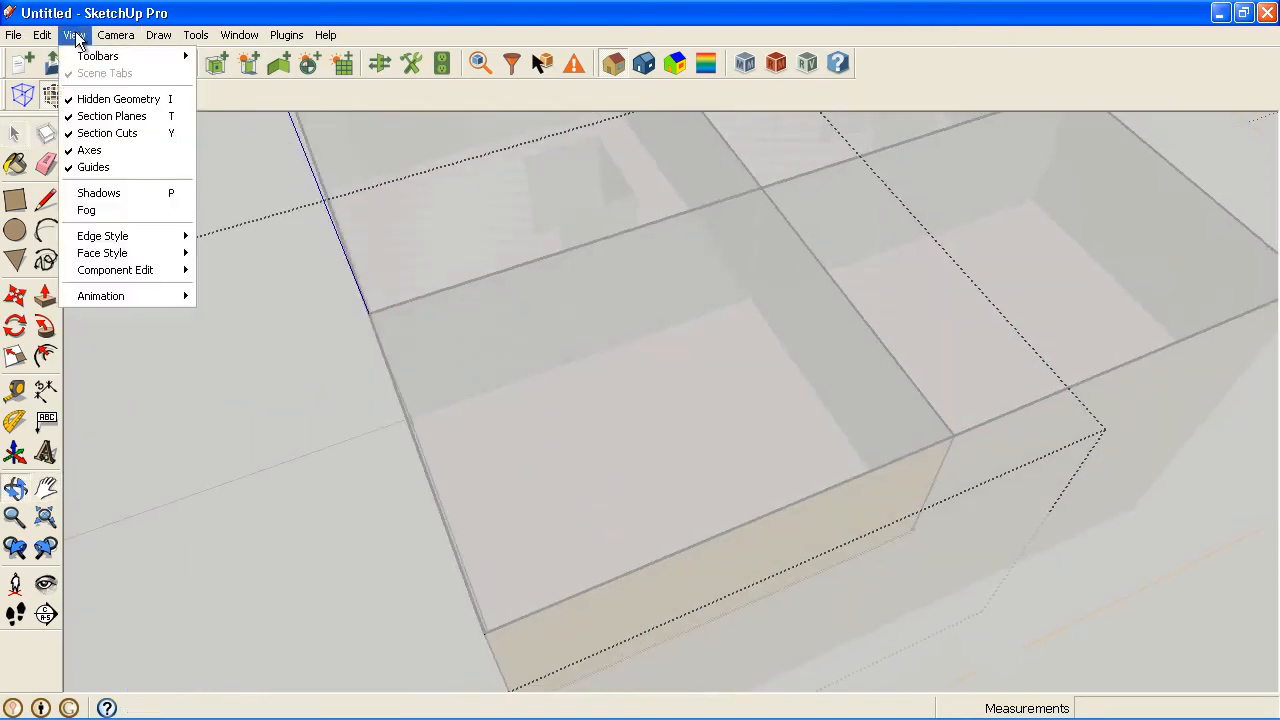
left_click(126, 114)
mouse_move(477, 343)
middle_mouse_down()
mouse_move(558, 333)
mouse_move(562, 320)
middle_mouse_up()
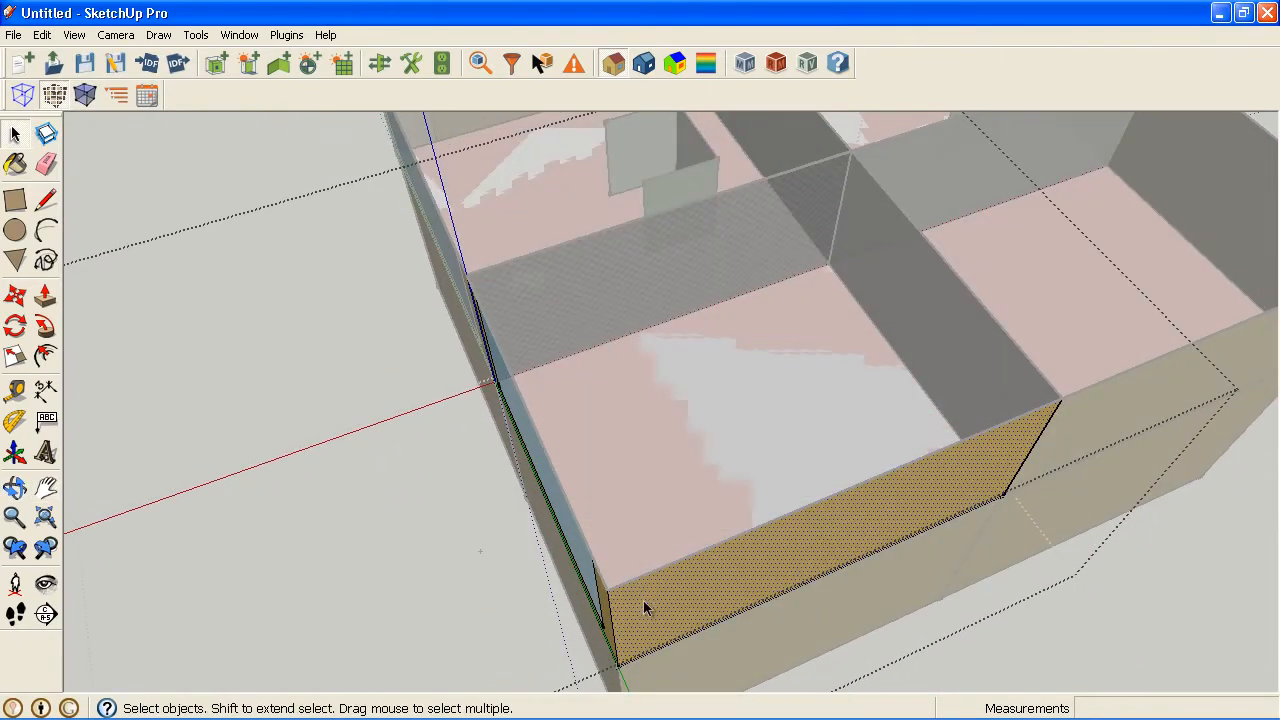
left_click(23, 95)
middle_click_drag(283, 198, 455, 259)
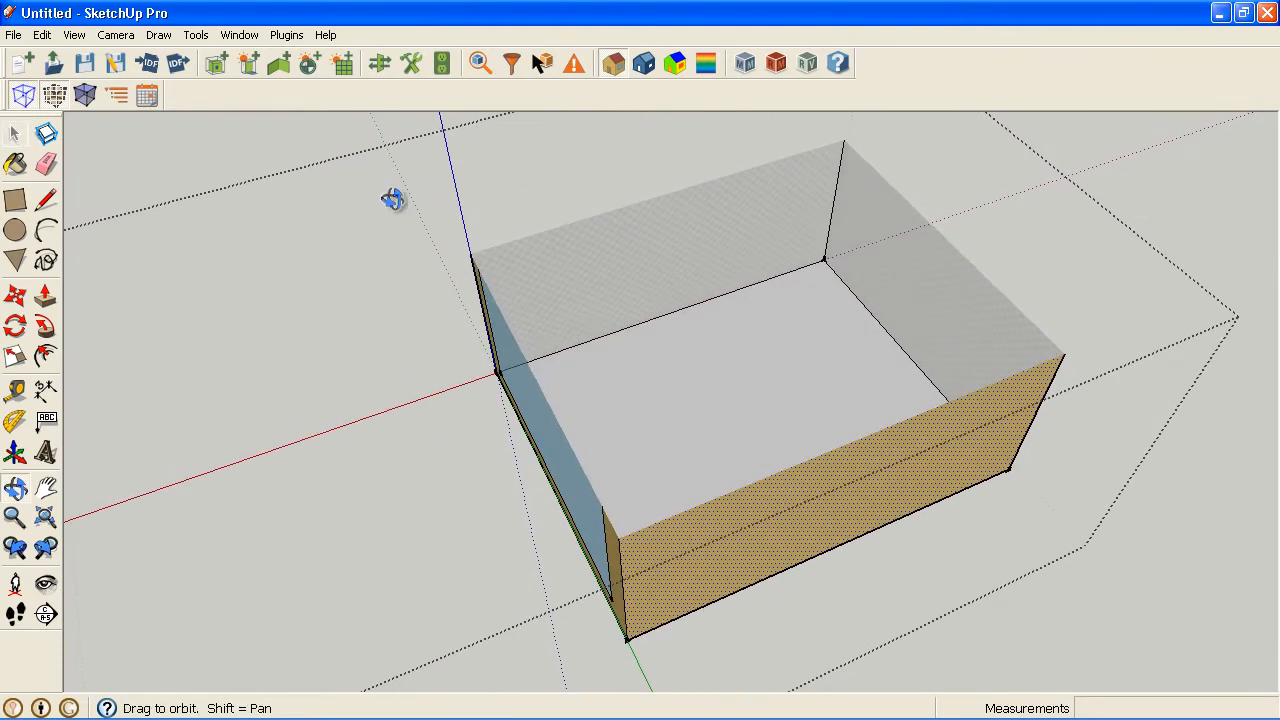
Step: Place a new daylighting control in the zone, near the window wall
left_click(310, 64)
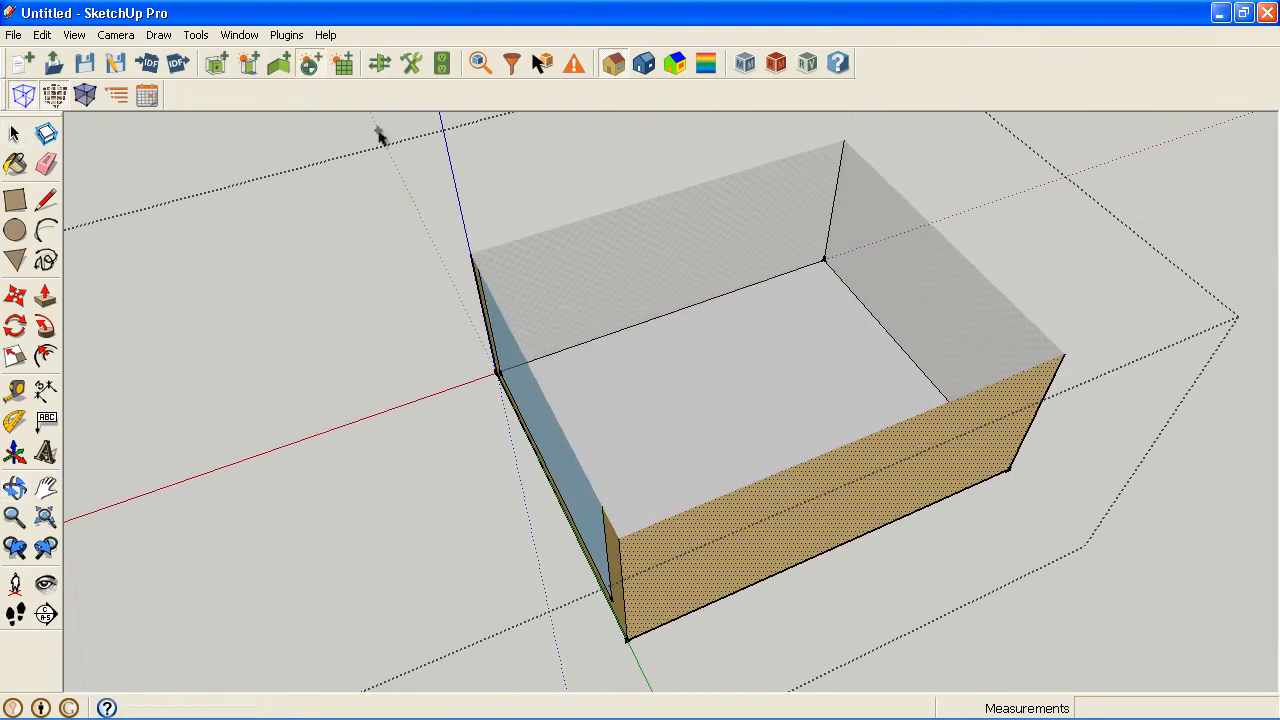
left_click(645, 440)
middle_click_drag(723, 420, 600, 427)
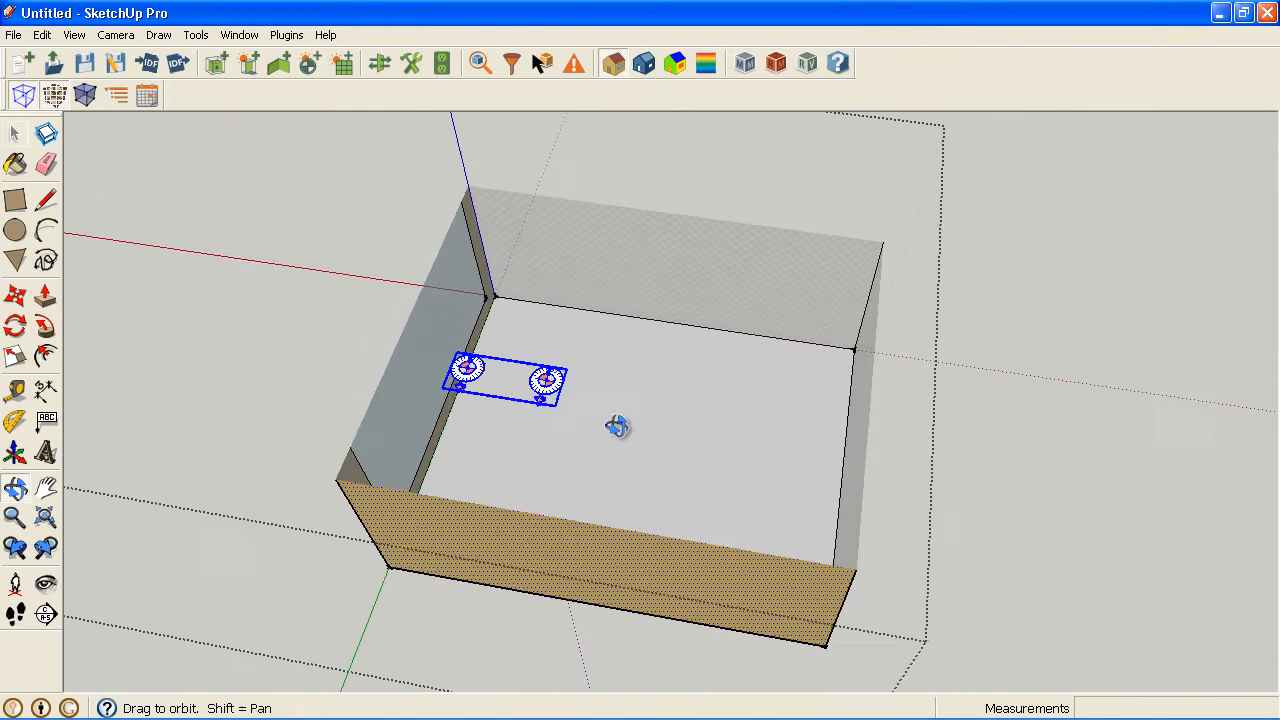
left_click(15, 295)
left_click(518, 338)
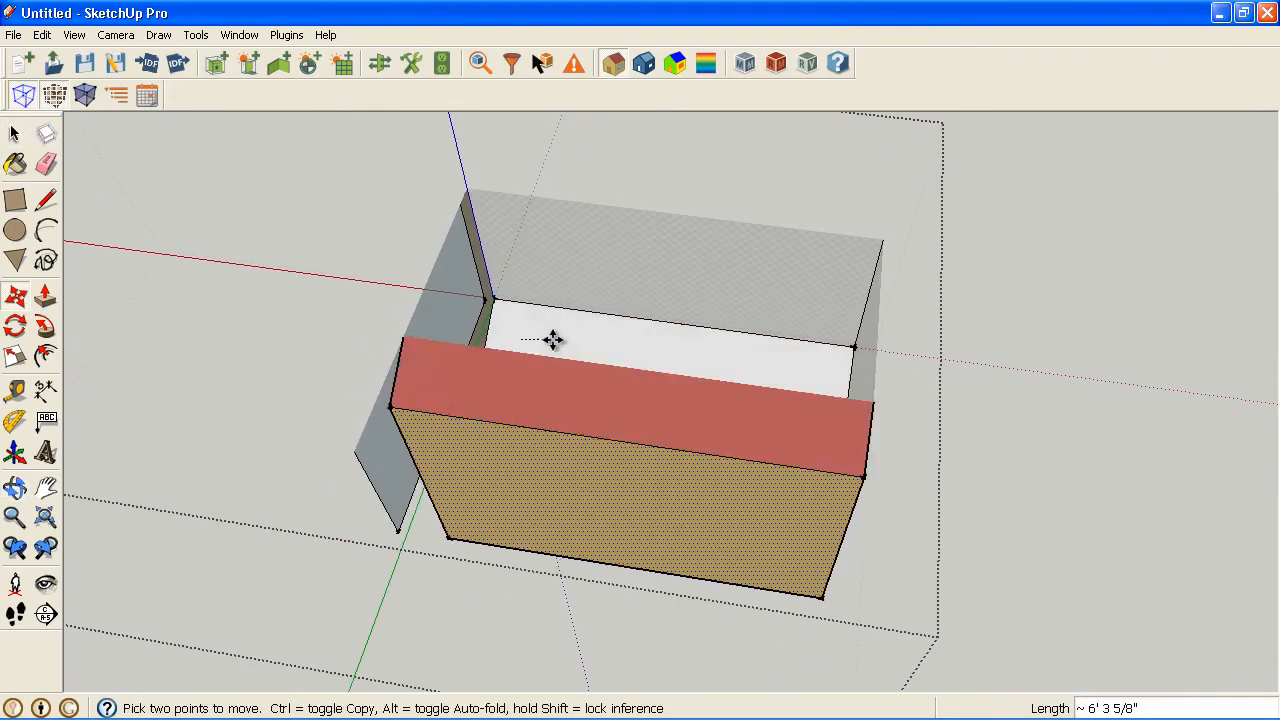
key("Escape")
key("space")
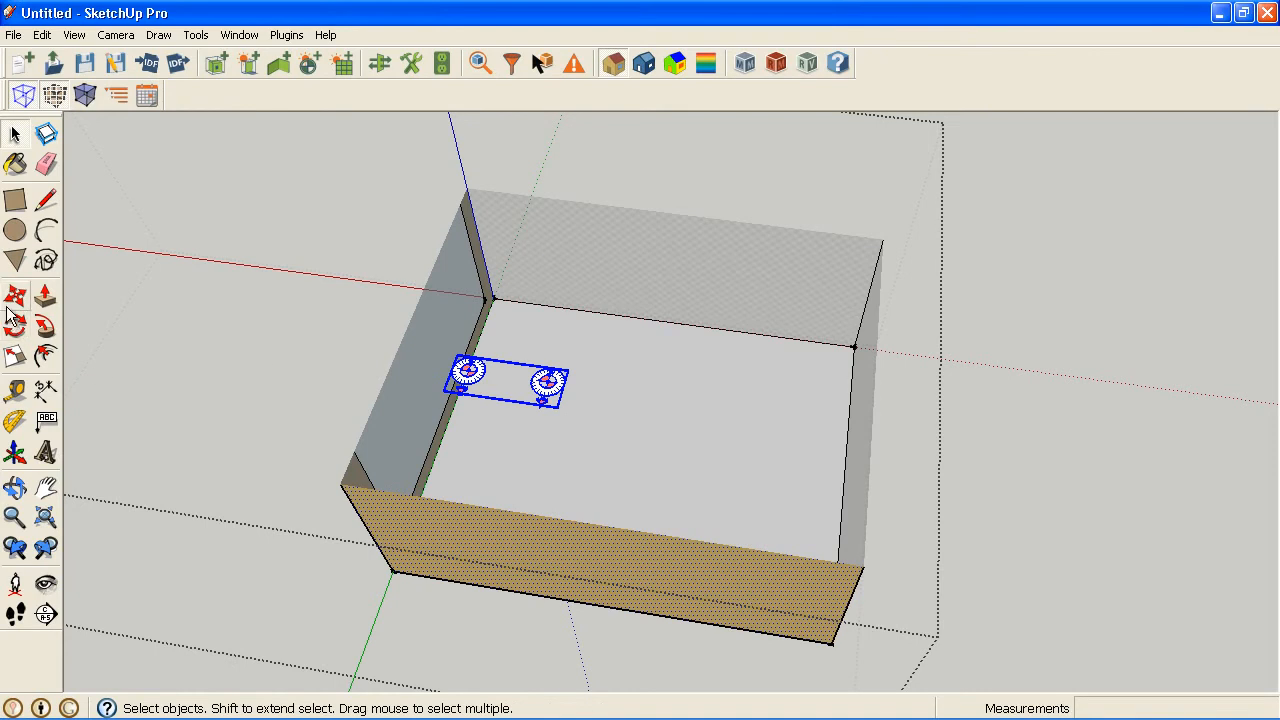
left_click(15, 295)
left_click(551, 378)
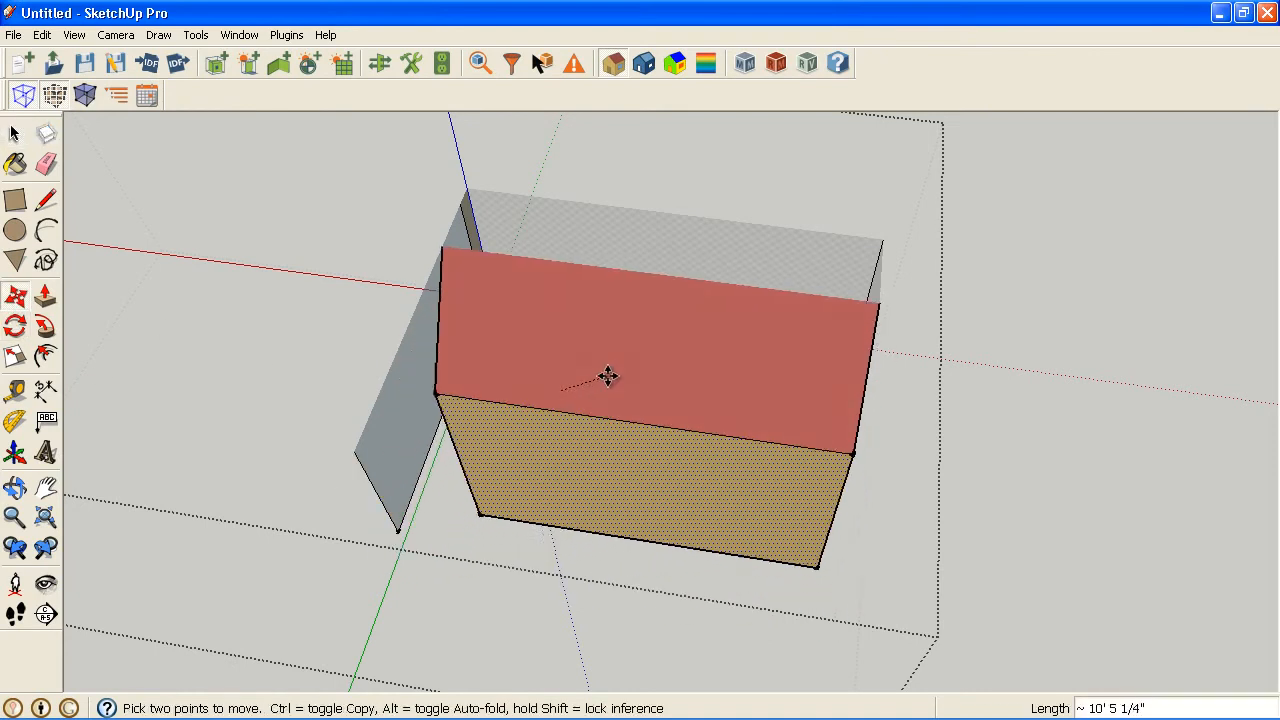
key("Escape")
Step: Move the daylighting control away from the window wall, further into the room
middle_click_drag(591, 397, 394, 426)
key("space")
scroll(549, 337, "up", 3)
middle_click_drag(470, 402, 414, 380)
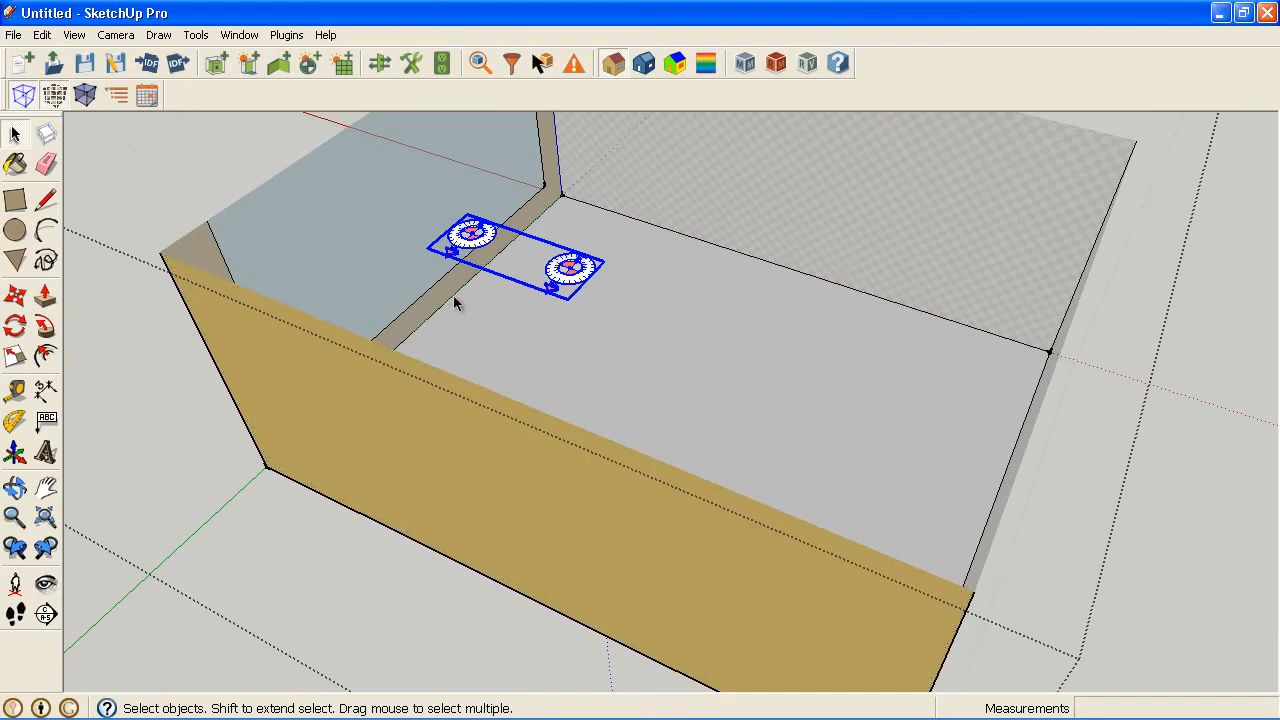
left_click(15, 295)
left_click(490, 321)
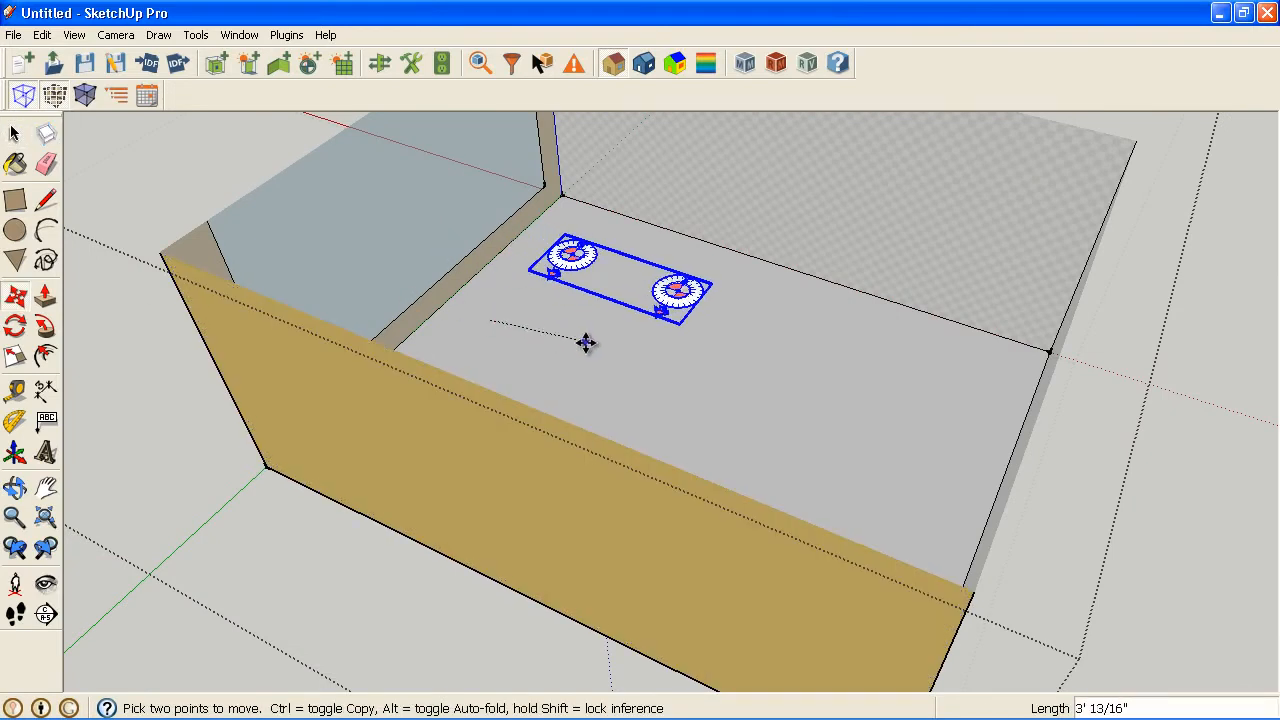
middle_click_drag(603, 363, 560, 375)
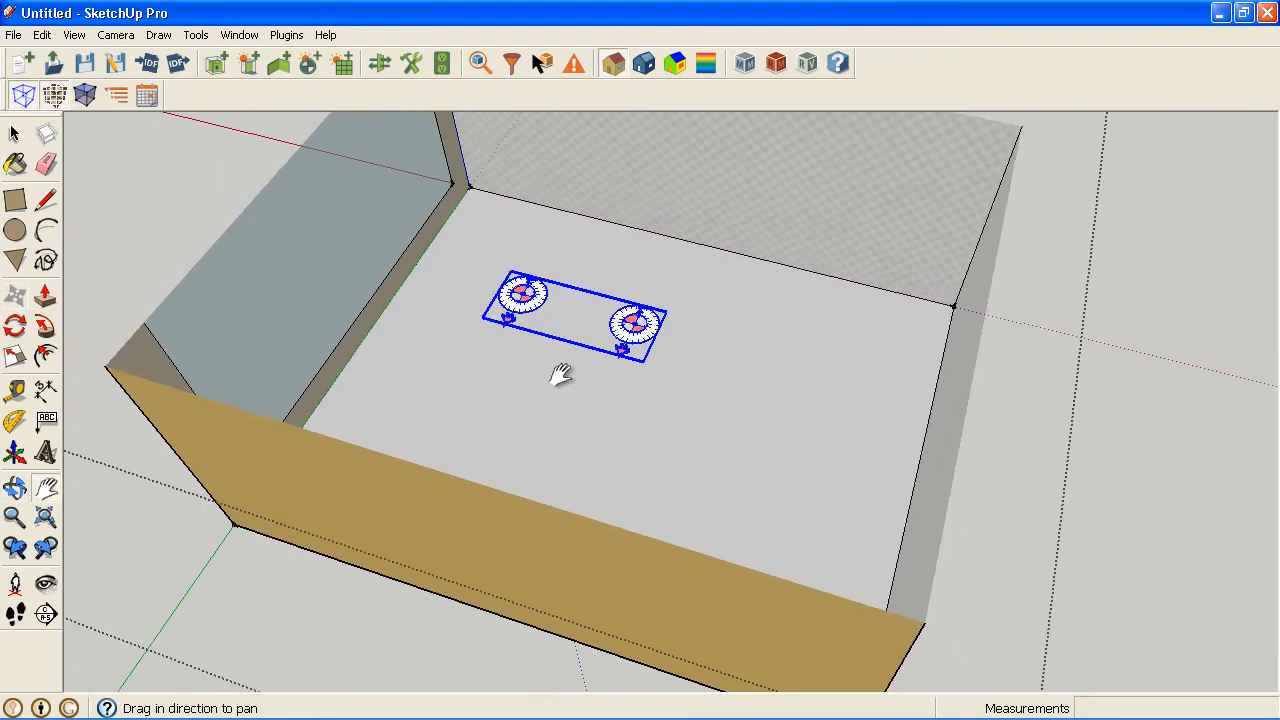
Step: In the daylighting control's object info, set the total daylighting reference points to 1 and the glare calculation azimuth angle to 90 degrees
left_click(478, 64)
left_click(1229, 117)
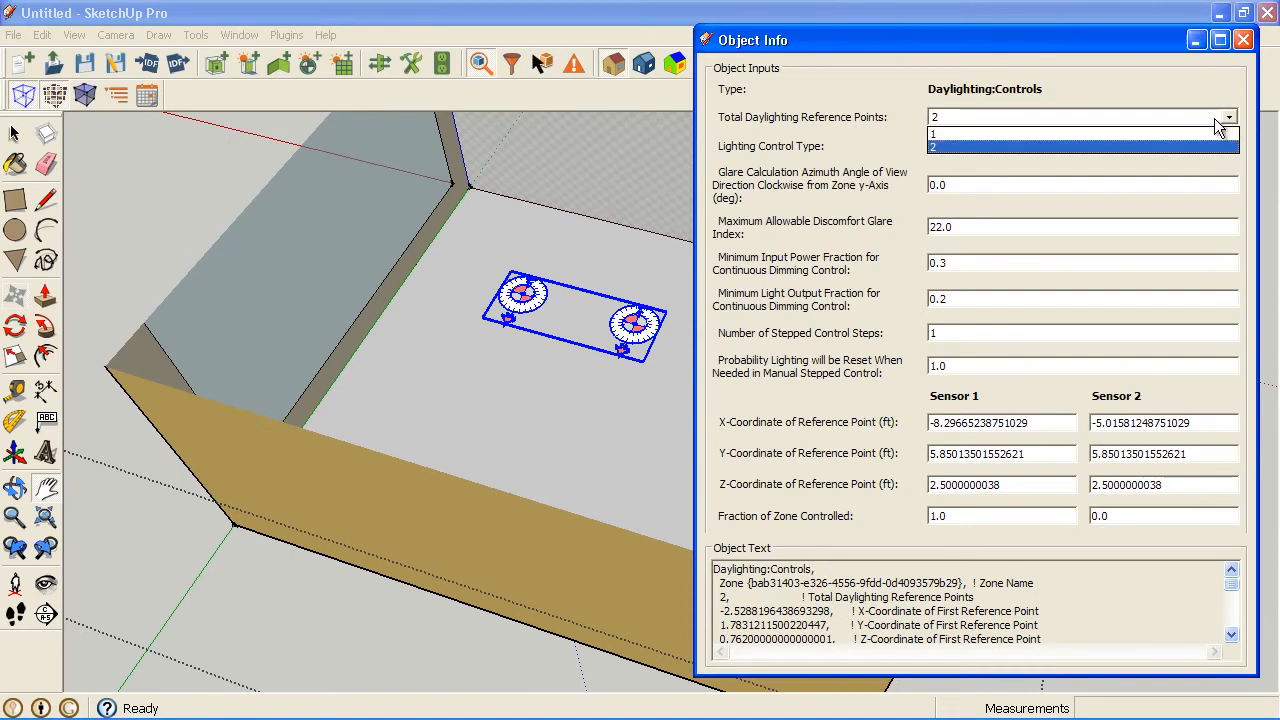
left_click(1141, 136)
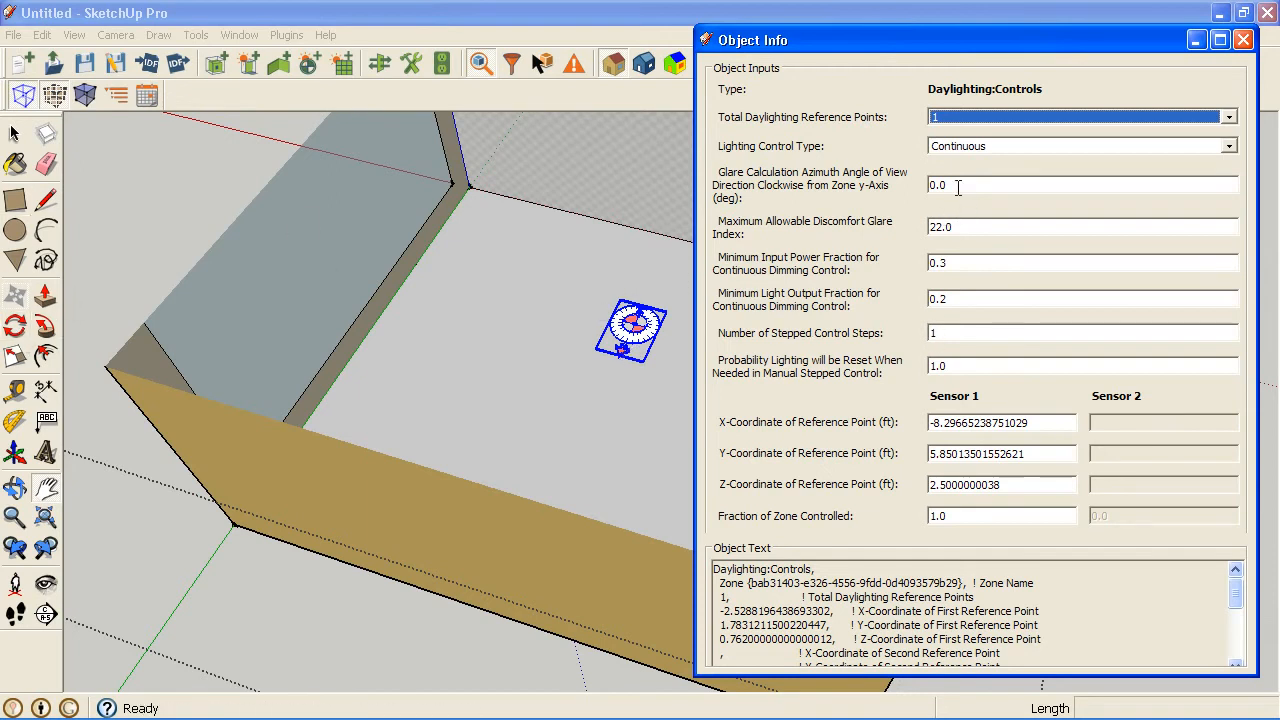
left_click_drag(965, 186, 887, 183)
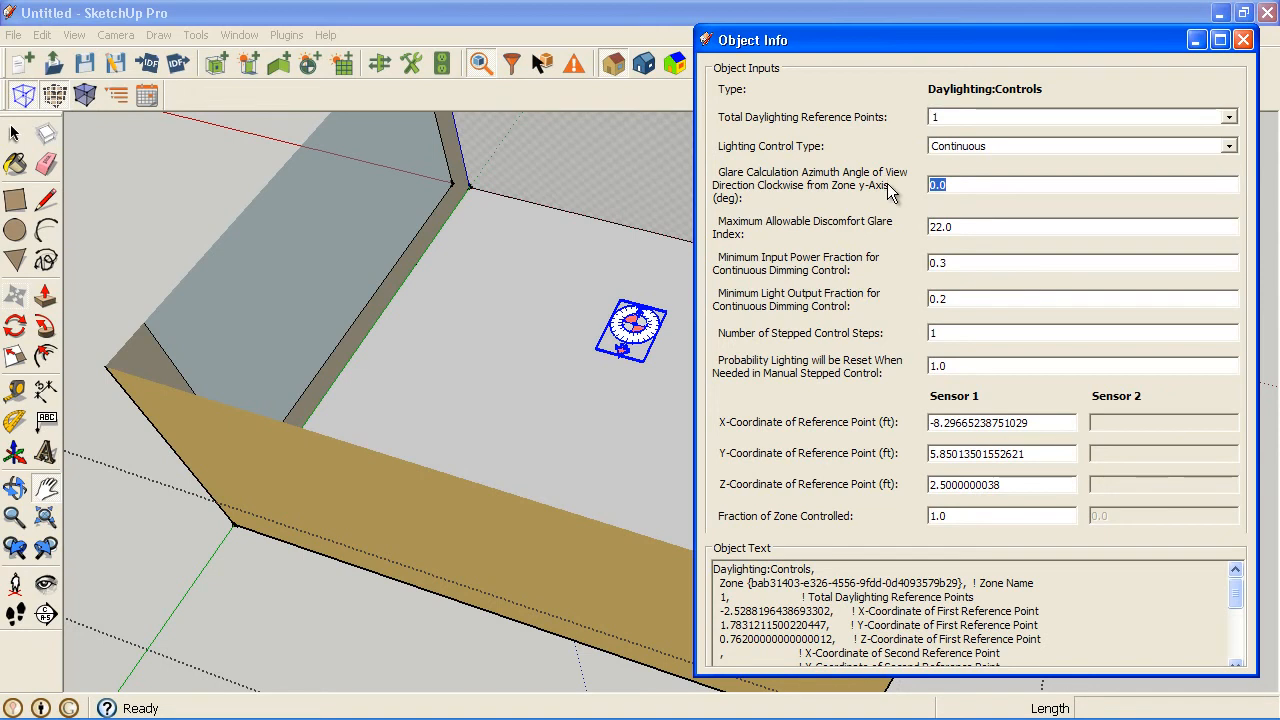
type("90")
key("Tab")
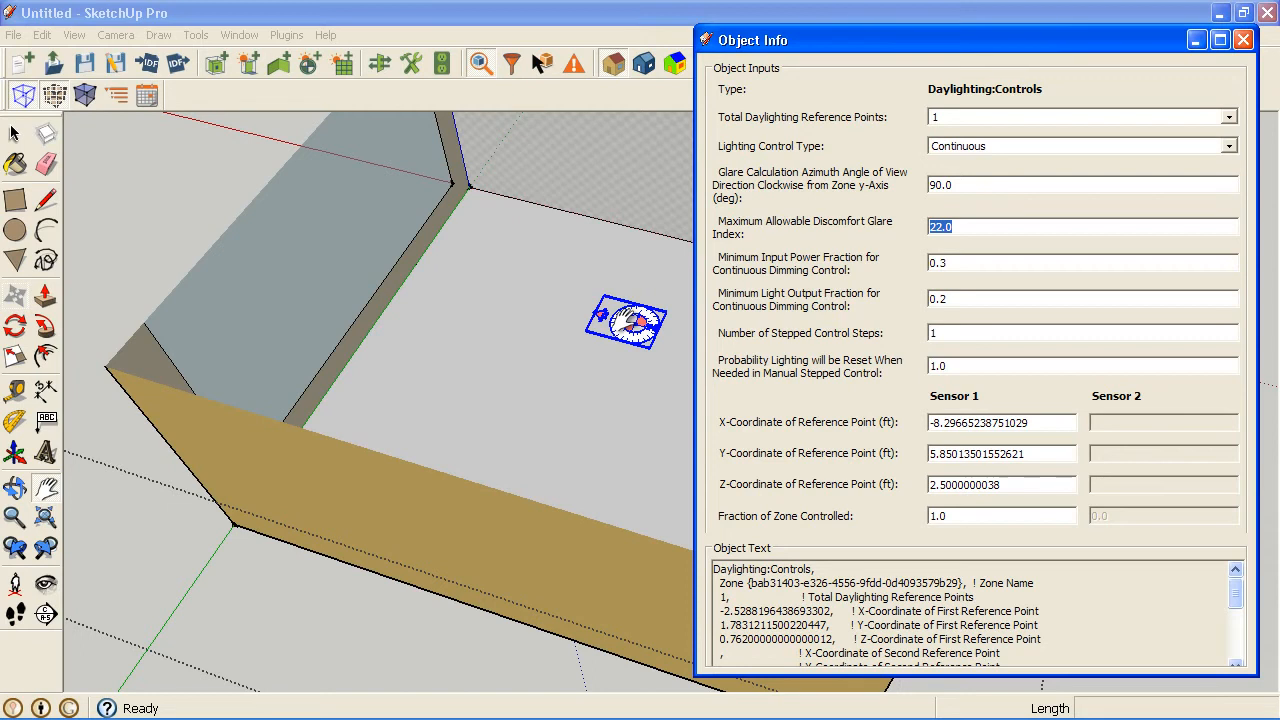
left_click(1243, 40)
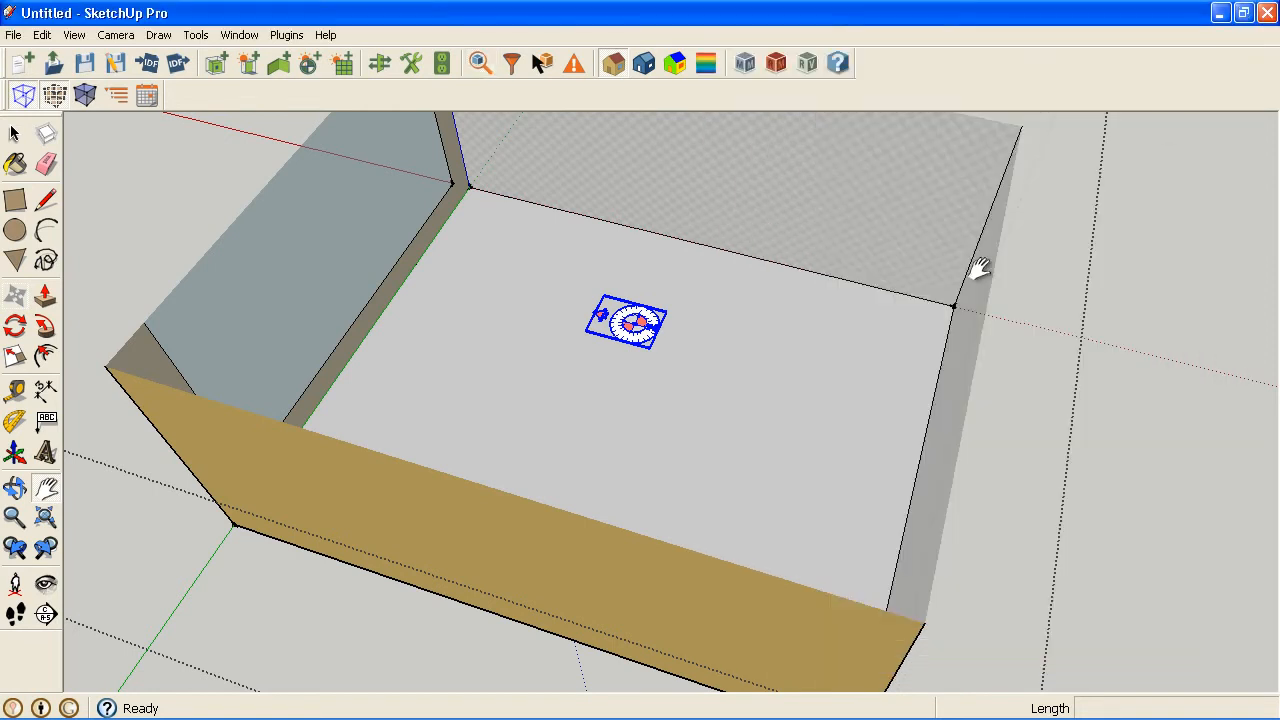
Step: Place a new illuminance map in the zone, beside the window wall
scroll(771, 303, "down", 3)
middle_click_drag(717, 354, 880, 310)
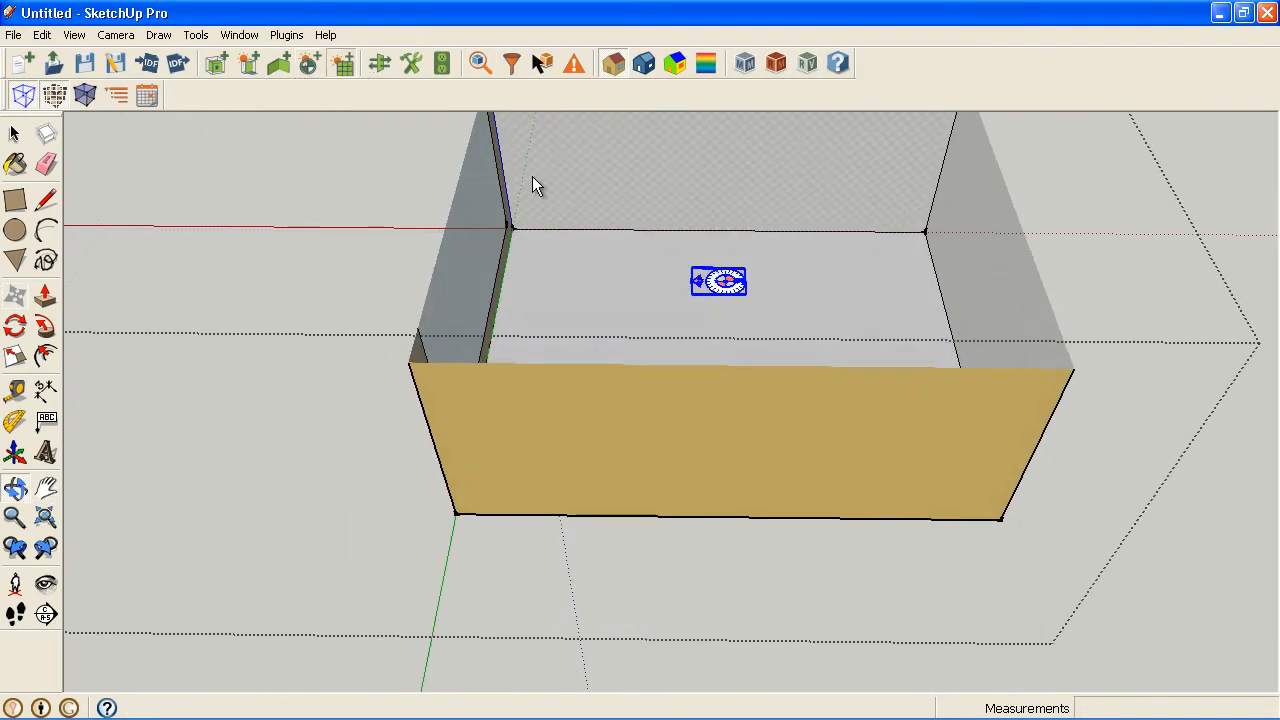
left_click(605, 315)
middle_click_drag(620, 313, 549, 317)
scroll(578, 273, "up", 2)
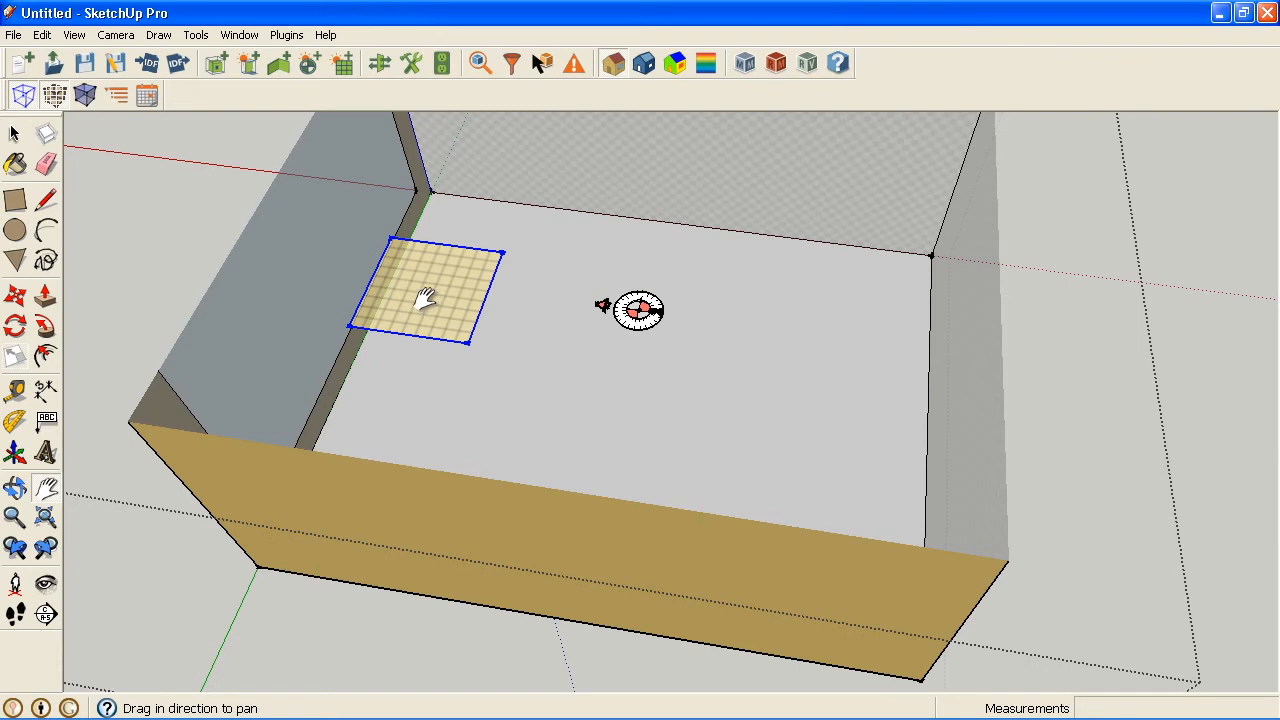
Step: Scale the illuminance map along both axes to cover most of the room's floor, finishing with a green scale of 1.50
left_click(15, 355)
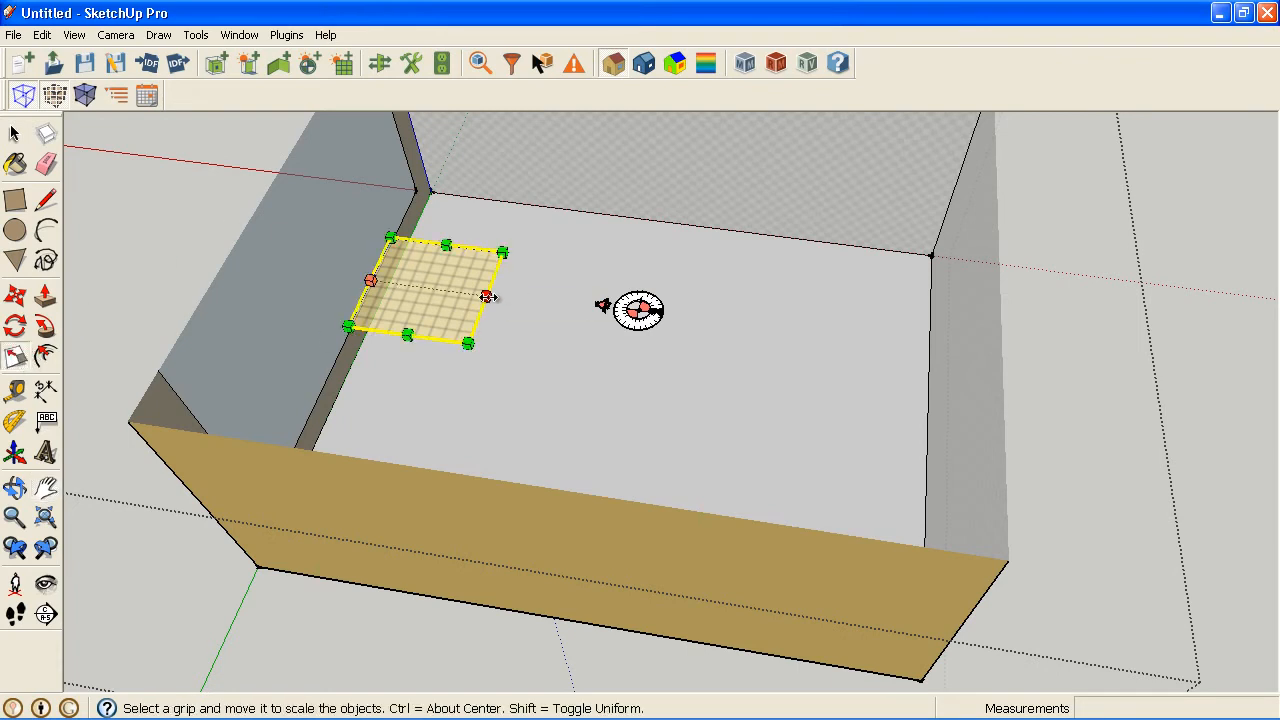
left_click_drag(486, 296, 872, 345)
left_click_drag(372, 281, 422, 289)
mouse_move(442, 243)
left_mouse_down()
mouse_move(441, 225)
mouse_move(441, 244)
left_mouse_up()
left_click_drag(648, 270, 655, 246)
left_click_drag(627, 366, 612, 435)
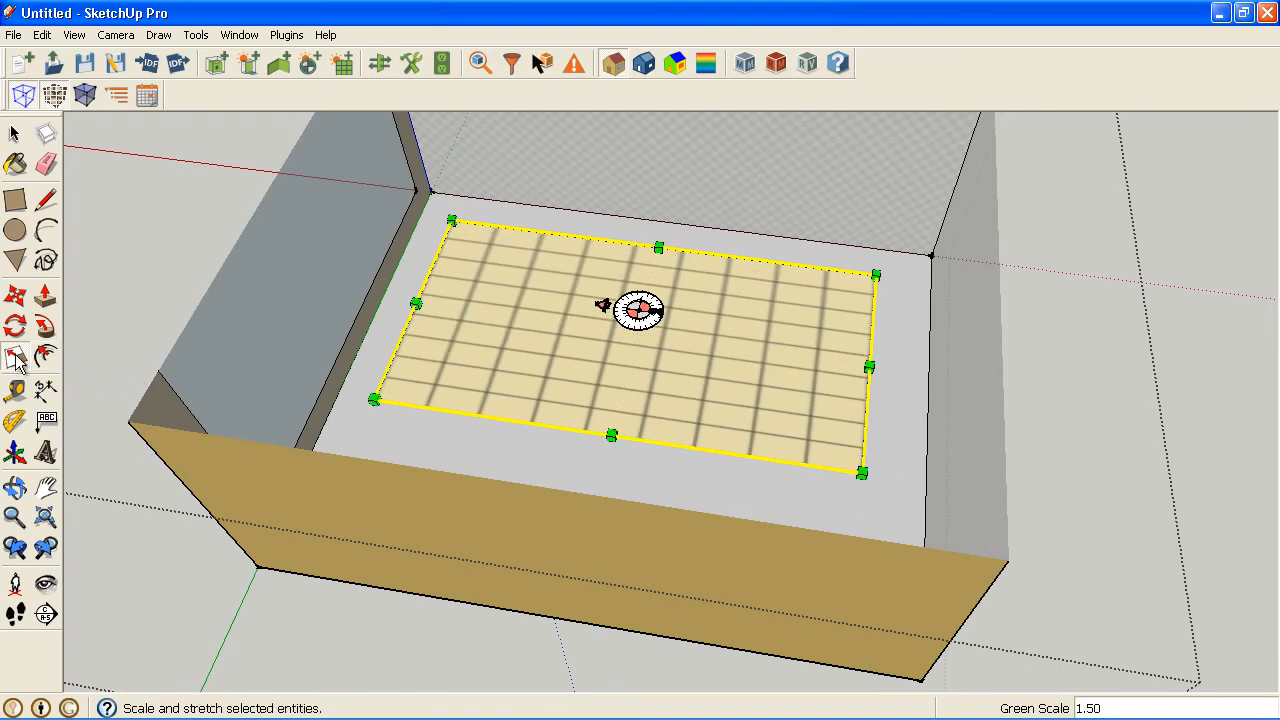
Step: Move the illuminance map across the floor to the room's interior corner, away from the window
key("o")
left_click_drag(506, 363, 600, 348)
left_click(15, 295)
left_click_drag(505, 381, 786, 323)
Step: Try to raise the illuminance map about 1' 5" along the blue axis
key("o")
left_click(15, 295)
left_click_drag(837, 251, 829, 200)
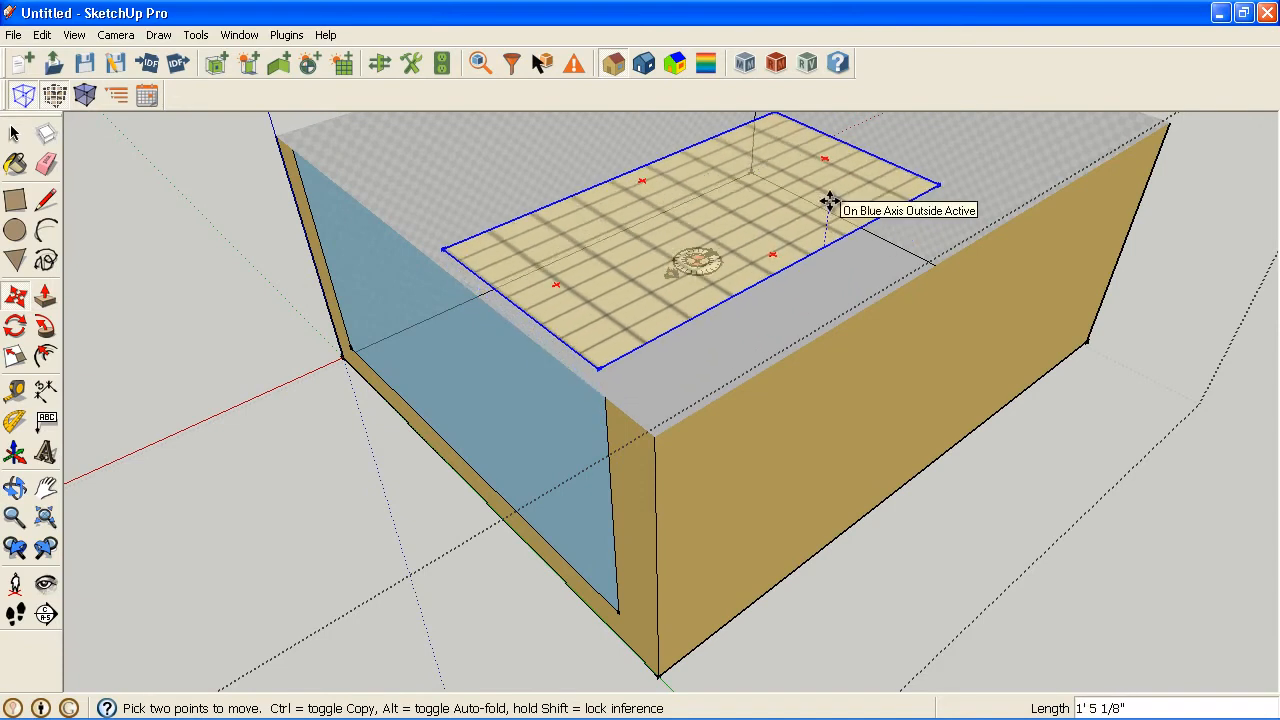
key("Escape")
Step: Open the illuminance map's object properties and set its number of grid points along the X axis to 5
middle_click_drag(829, 202, 671, 334, "shift")
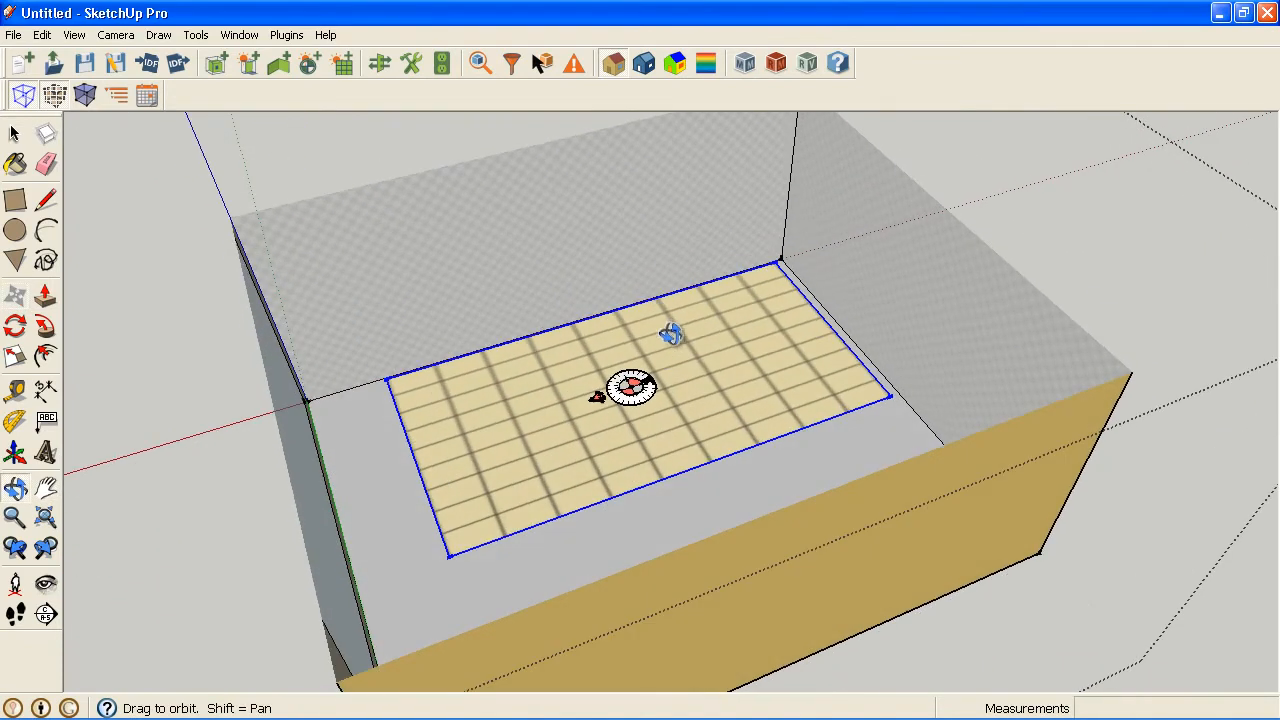
left_click(485, 72)
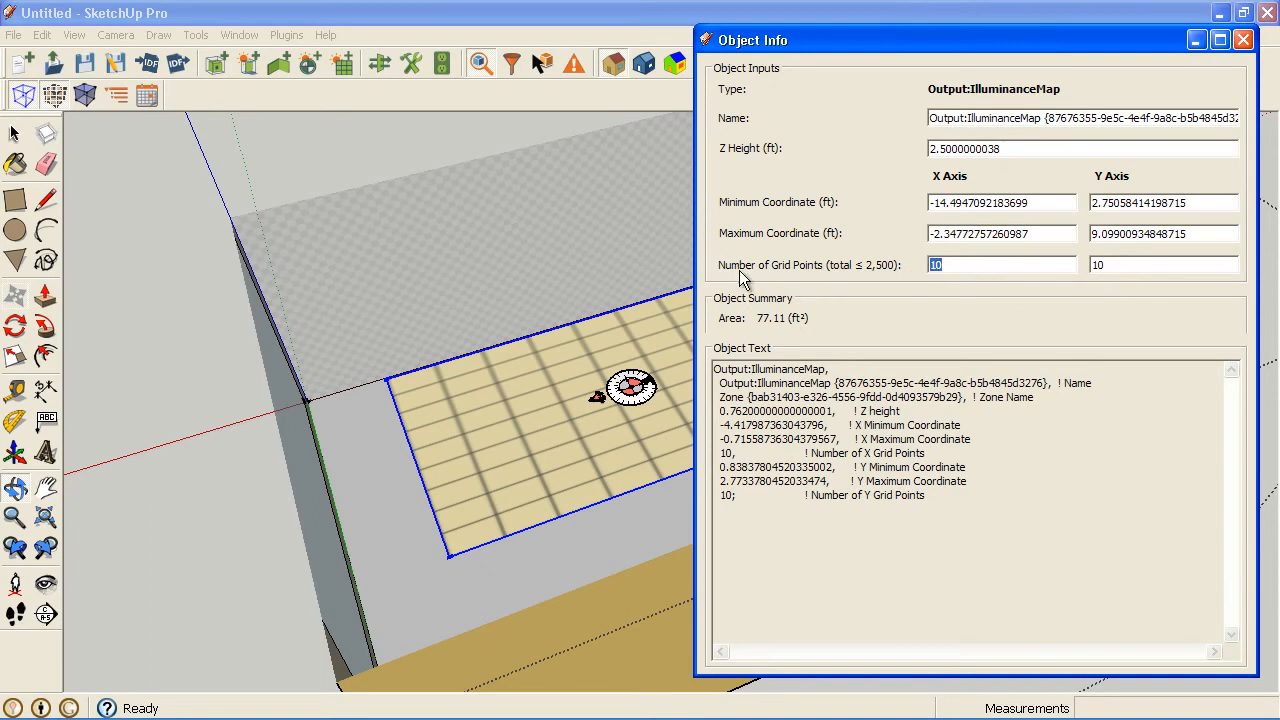
key("Tab")
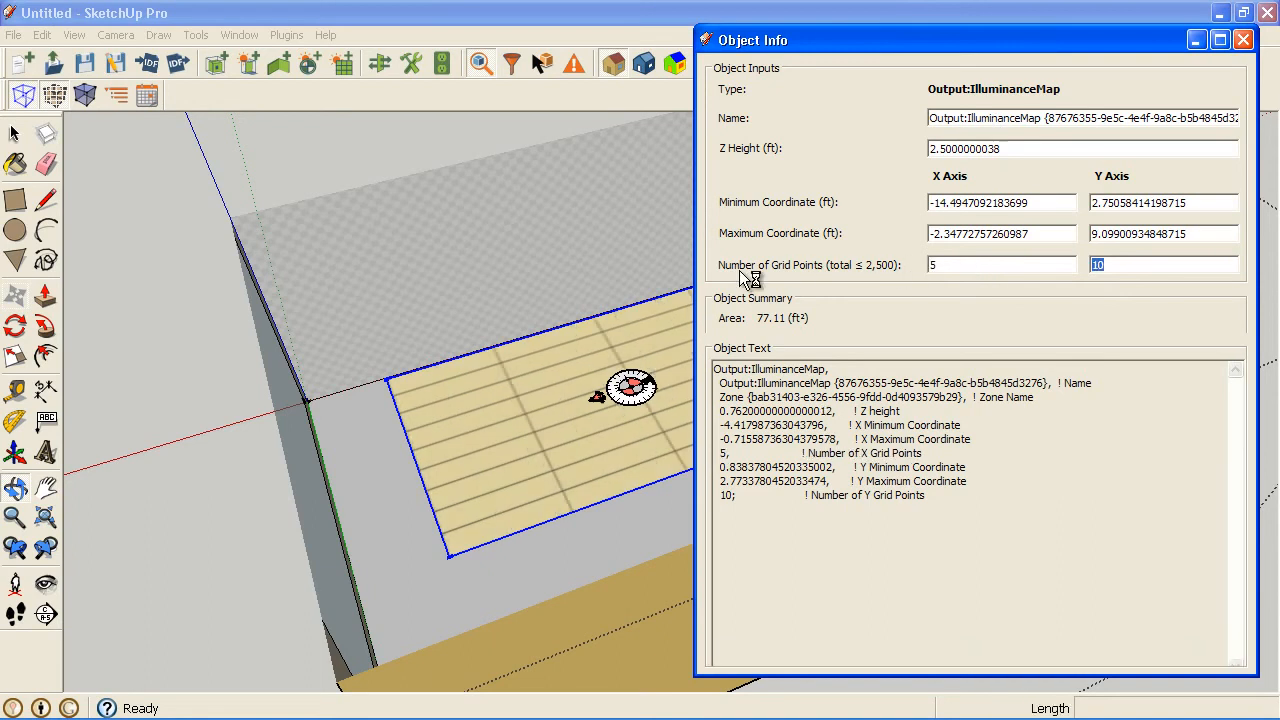
type("q")
left_click(44, 488)
left_click_drag(500, 400, 238, 422)
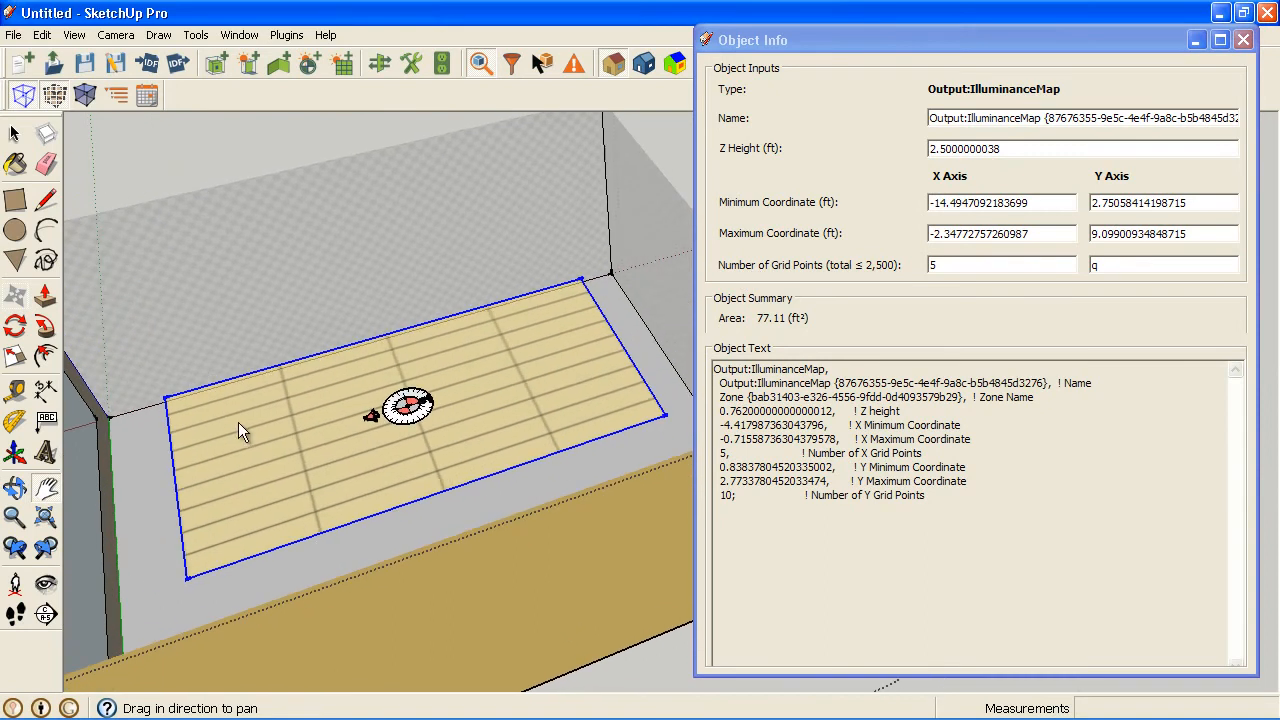
Step: Set the illuminance map's grid points to 25 along the X axis and 10 along the Y axis
left_click(965, 264)
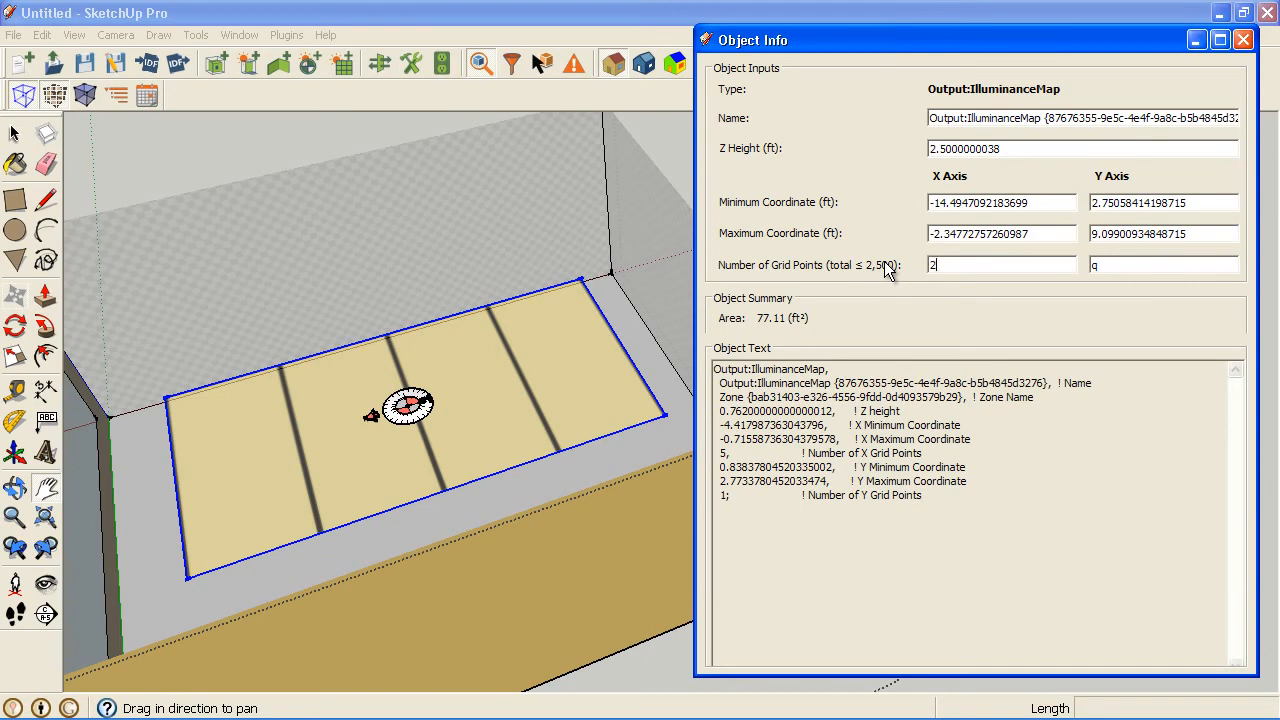
key("Tab")
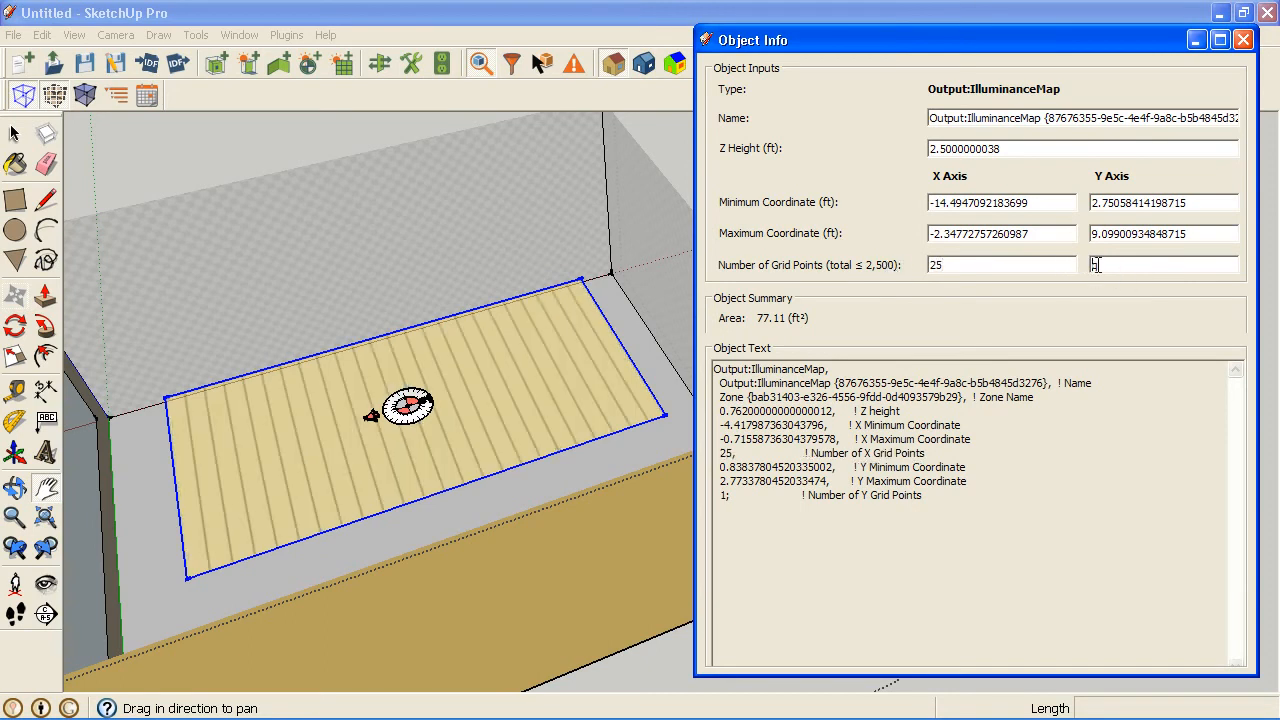
type("10")
key("Tab")
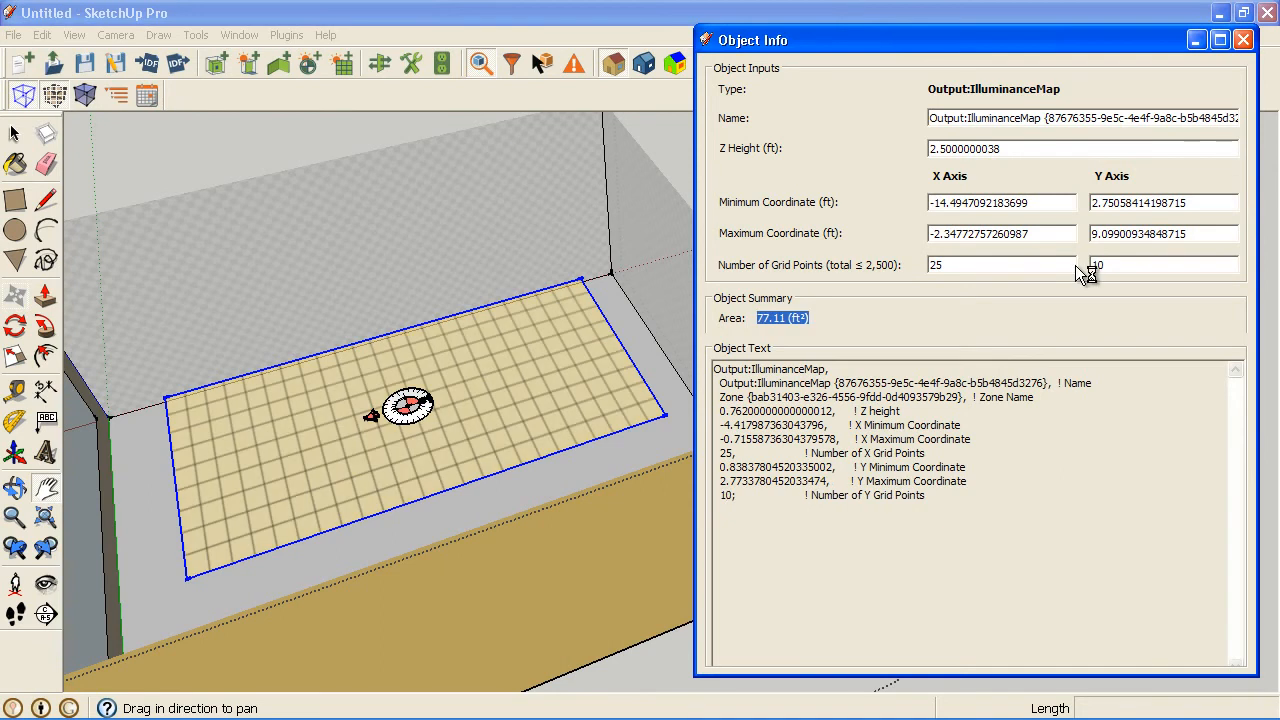
Step: Set the illuminance map's number of X-axis grid points to 10
left_click_drag(1012, 265, 880, 270)
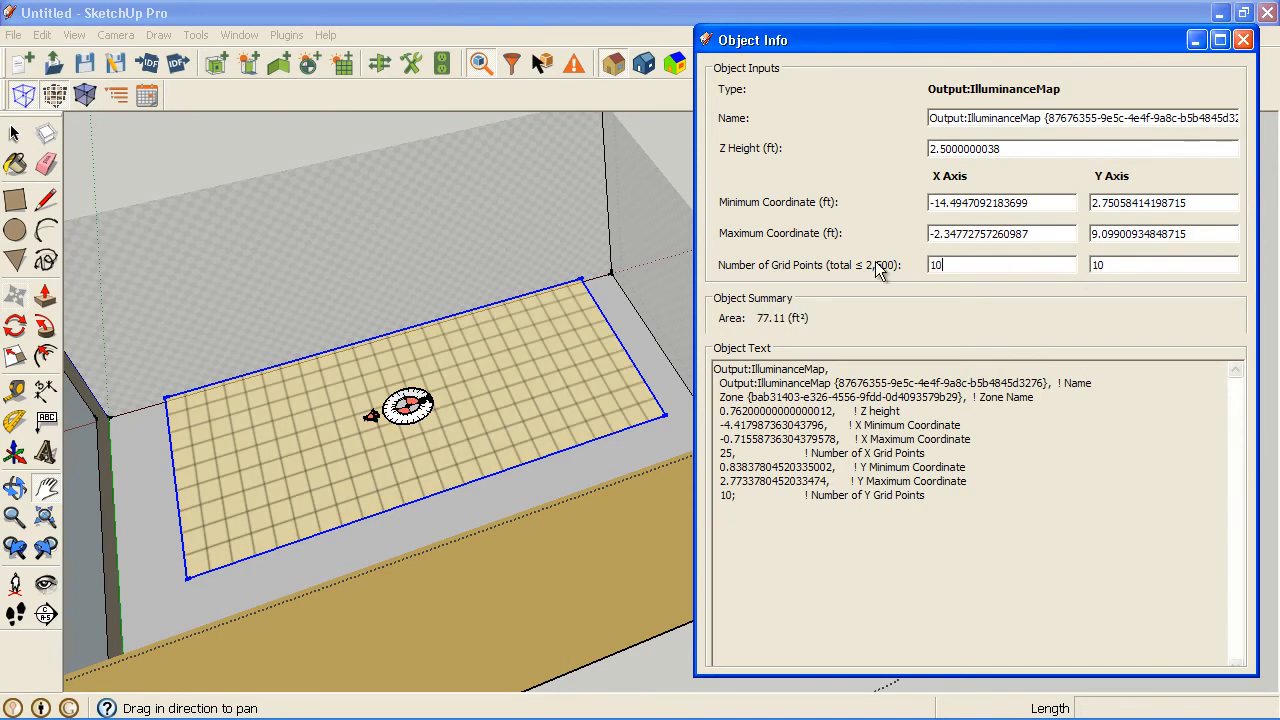
type("10")
key("Tab")
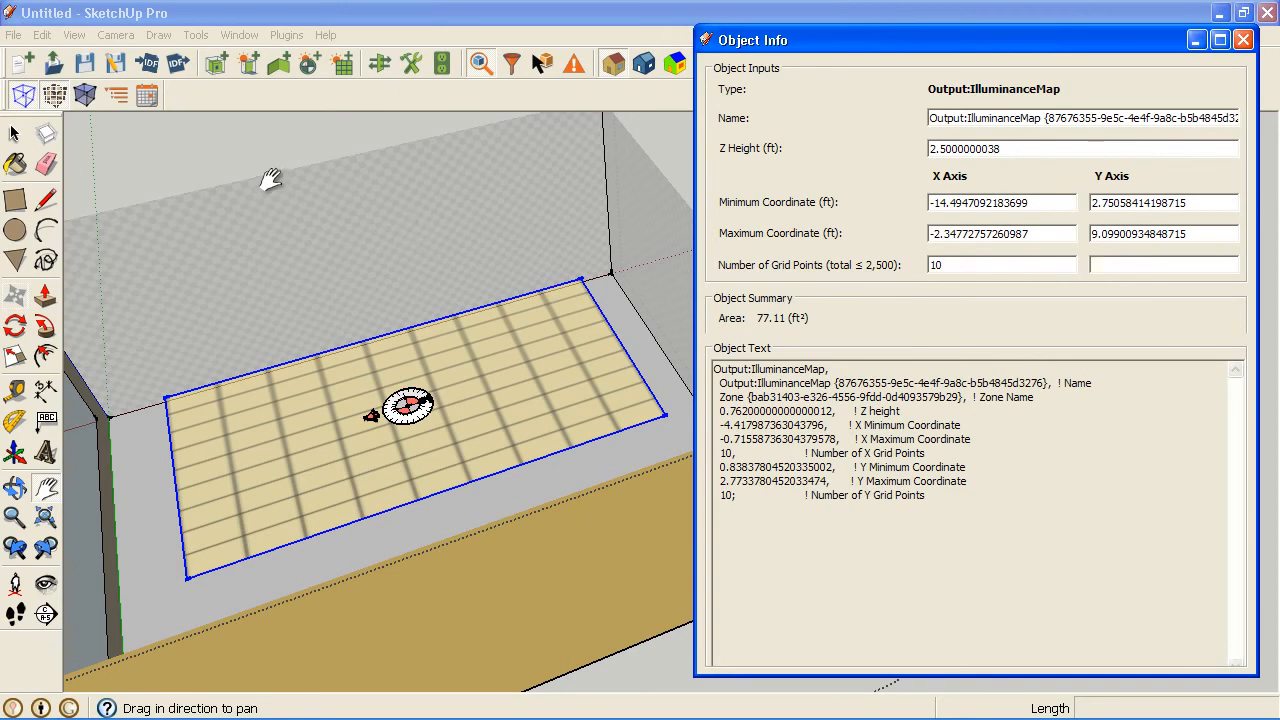
Step: Copy the daylighting control and illuminance map together, and open the neighbouring upper-floor zone with the interior partitions for editing
left_click(15, 133)
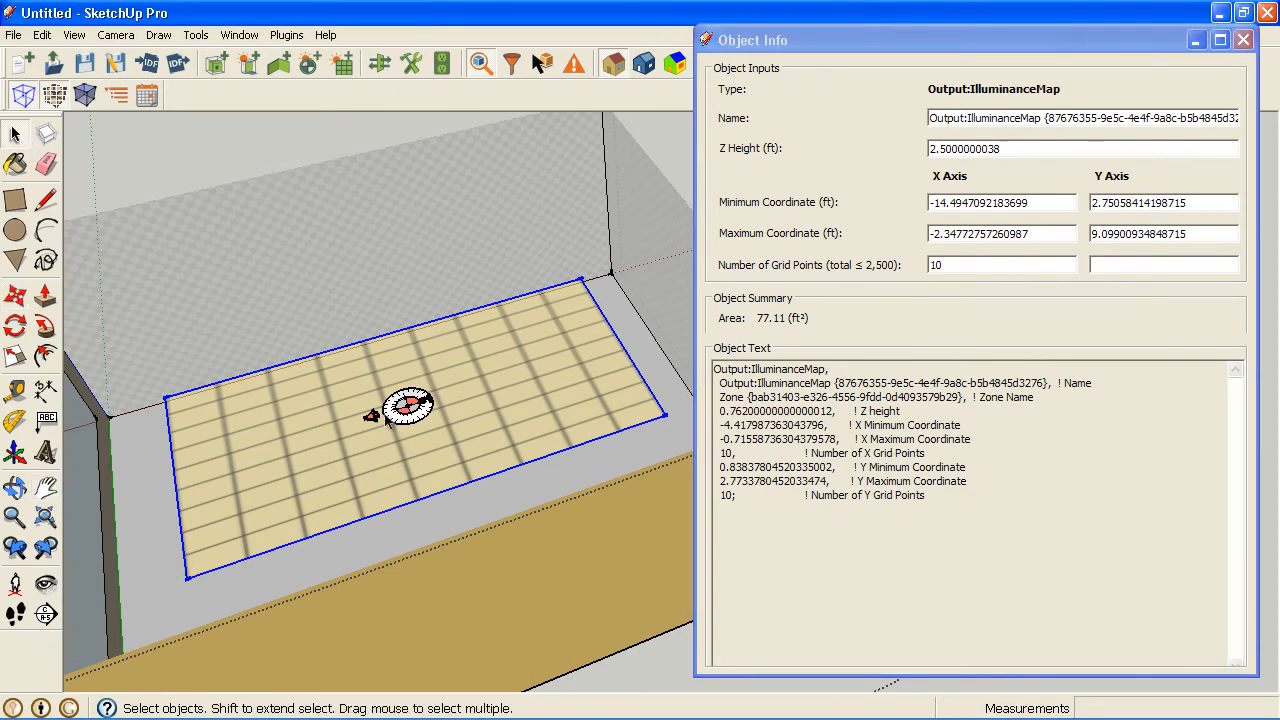
left_click(392, 410)
left_click(348, 466, "shift")
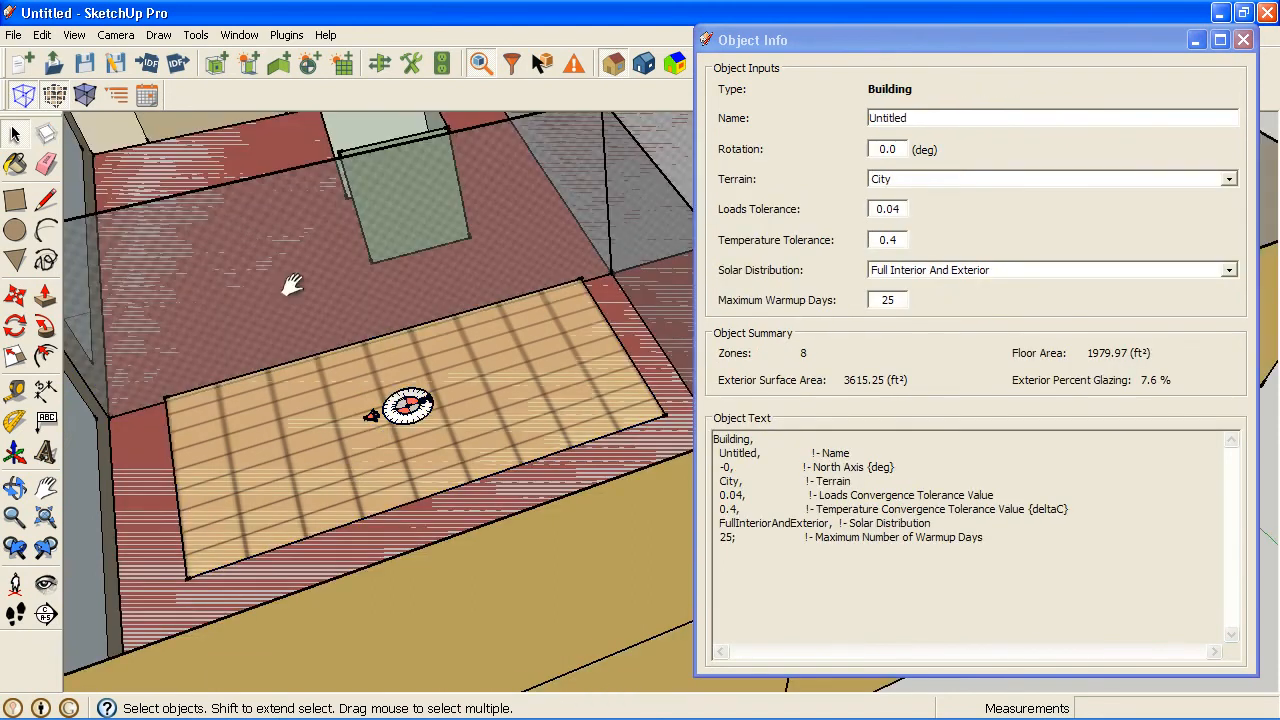
middle_click_drag(293, 286, 578, 316)
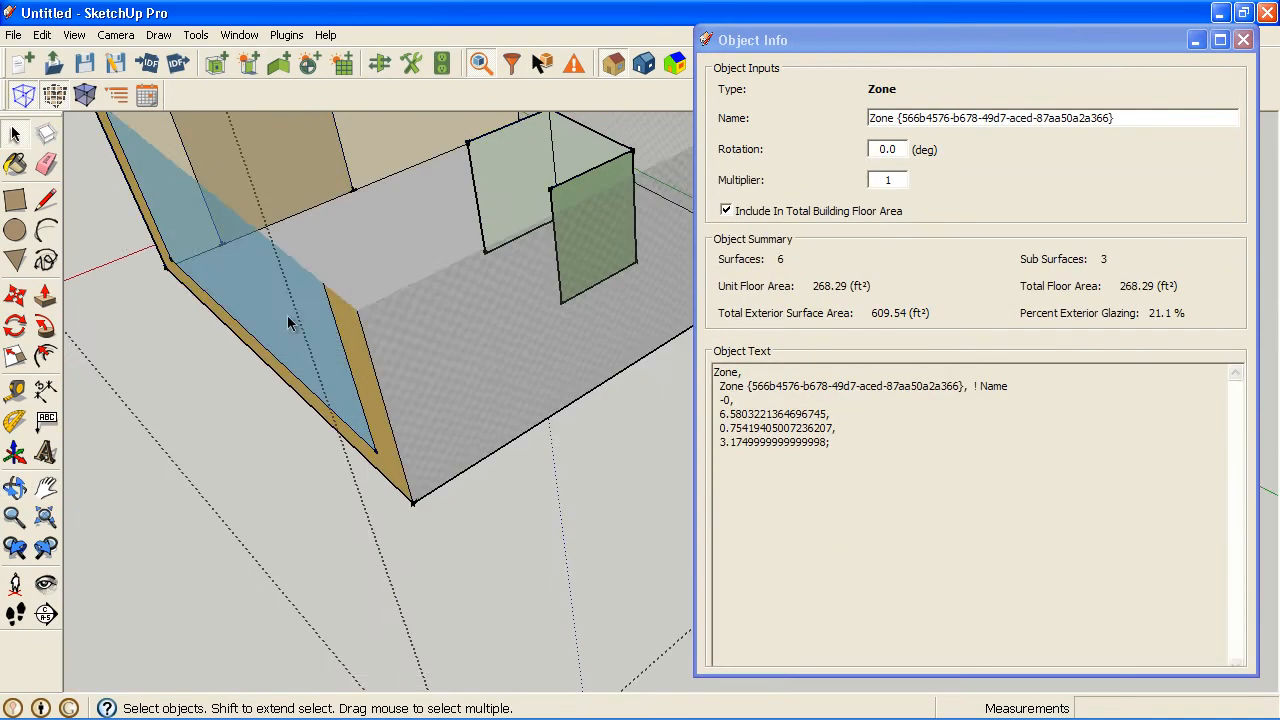
middle_click_drag(293, 322, 125, 155, "shift")
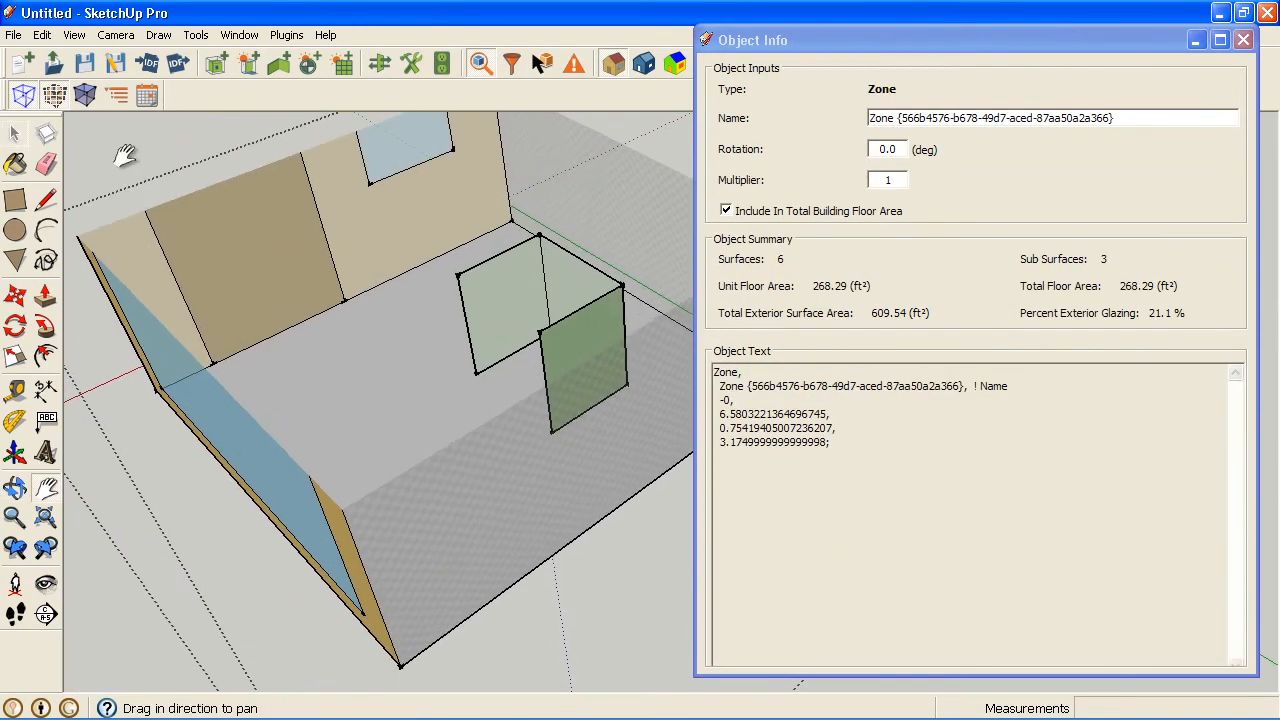
Step: Paste the copied illuminance map and daylighting control onto the open zone's floor, beside the wall with the small window
left_click(42, 35)
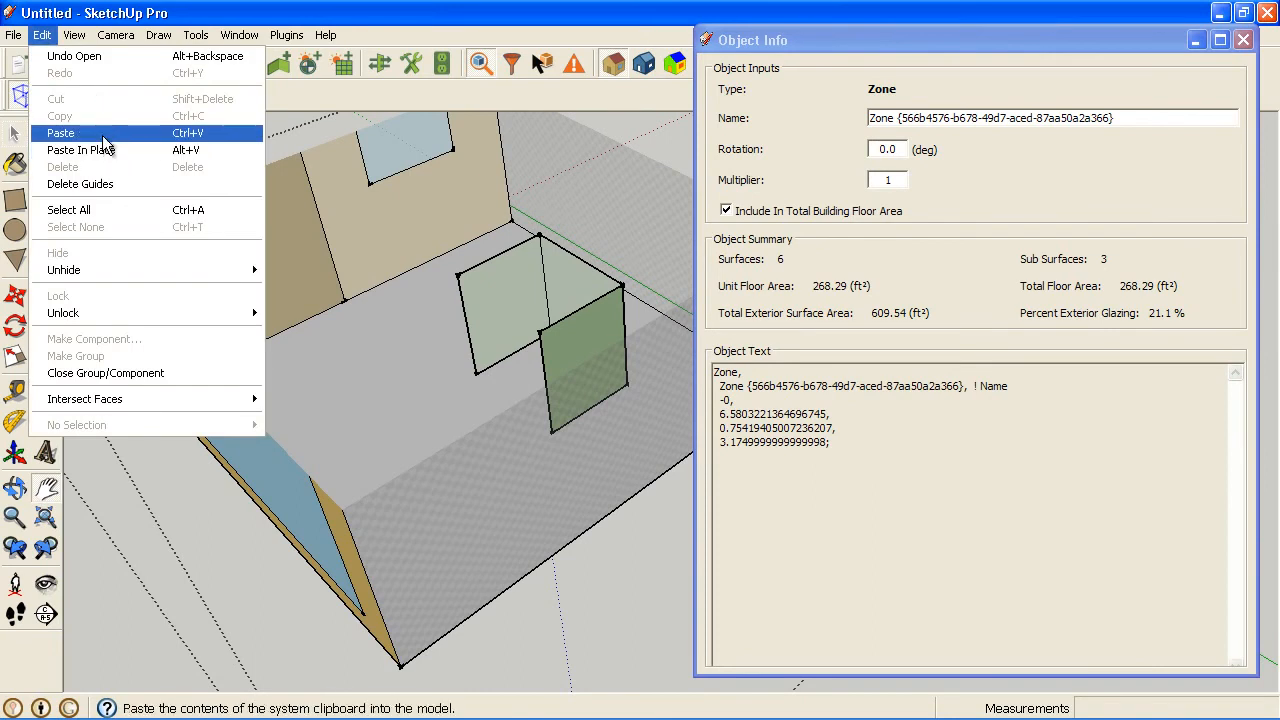
left_click(103, 136)
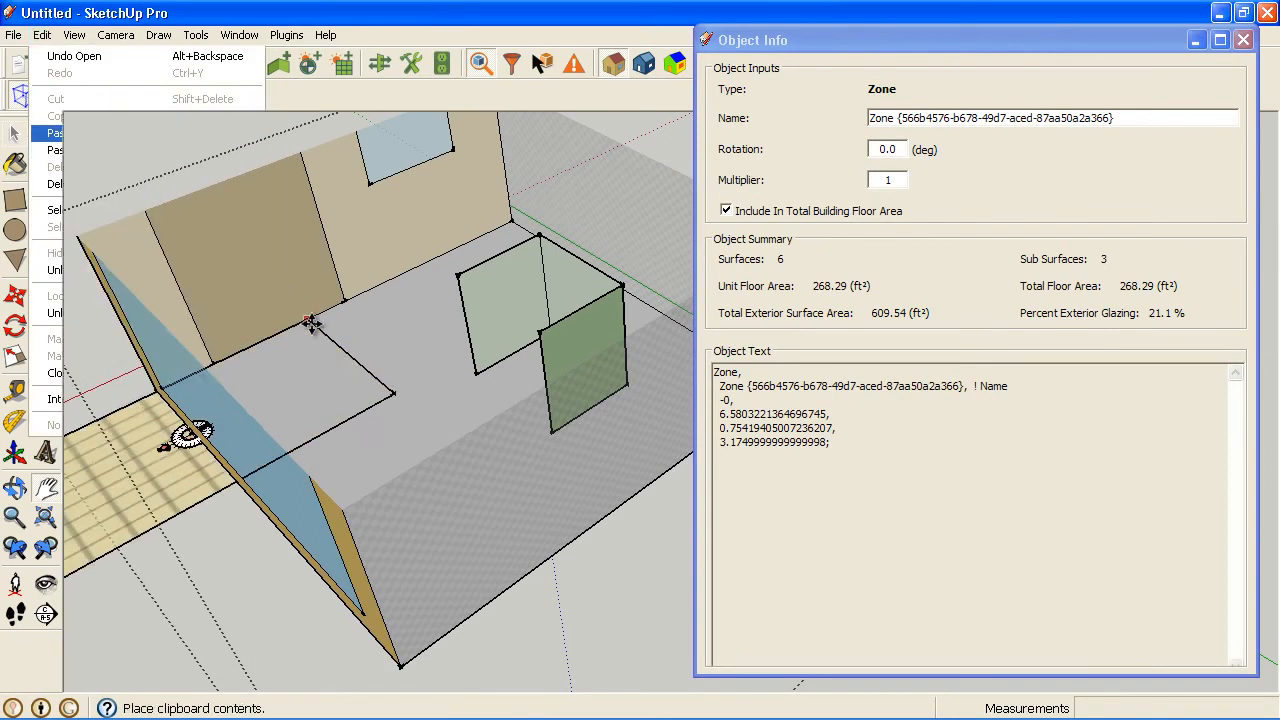
left_click(505, 240)
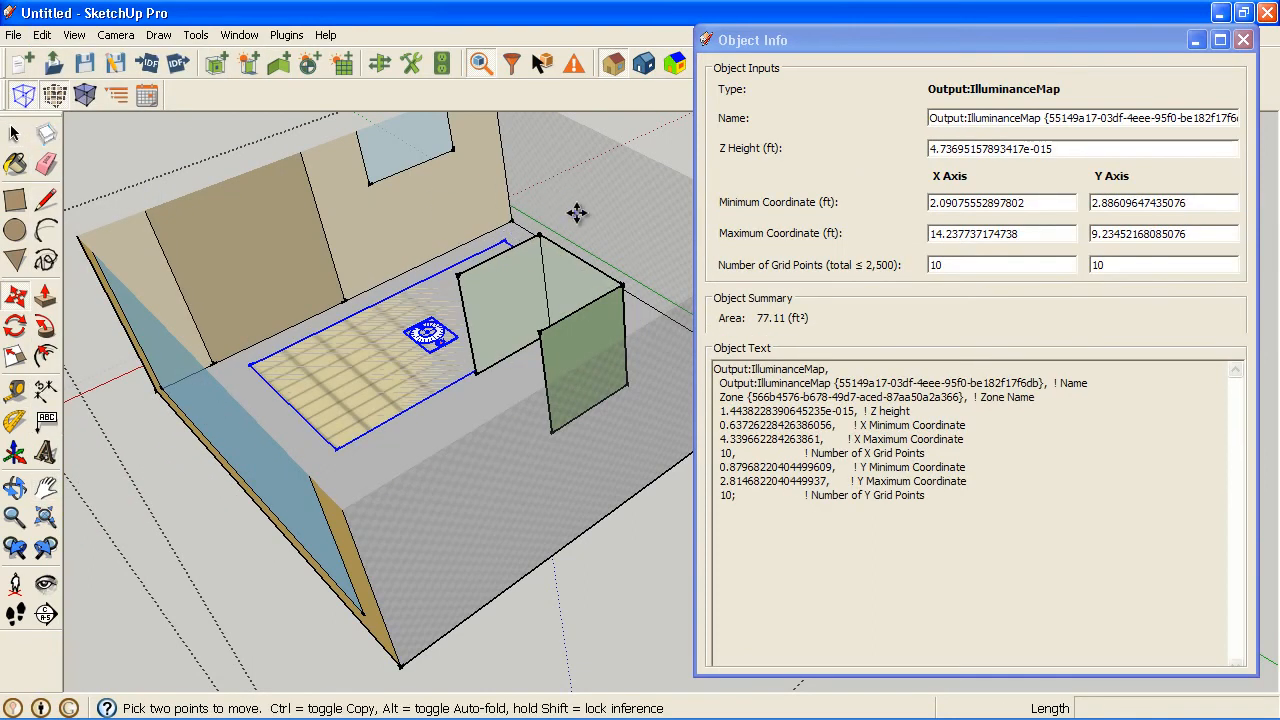
Step: Raise the pasted illuminance map and daylighting control 30 inches along the blue axis
left_click(576, 212)
type("30")
key("Return")
middle_click_drag(590, 185, 402, 308)
key("space")
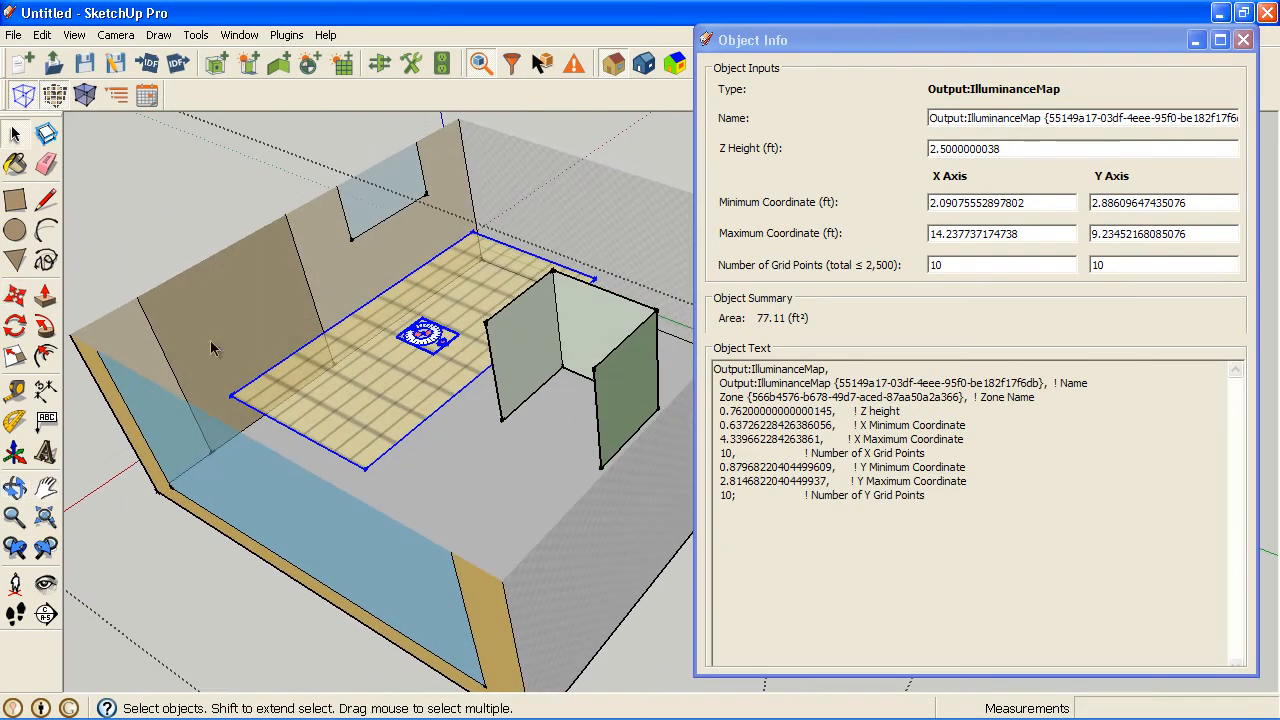
Step: Select the pasted daylighting control alone and set its glare calculation azimuth angle to 90 degrees
left_click(350, 366)
left_click(350, 366)
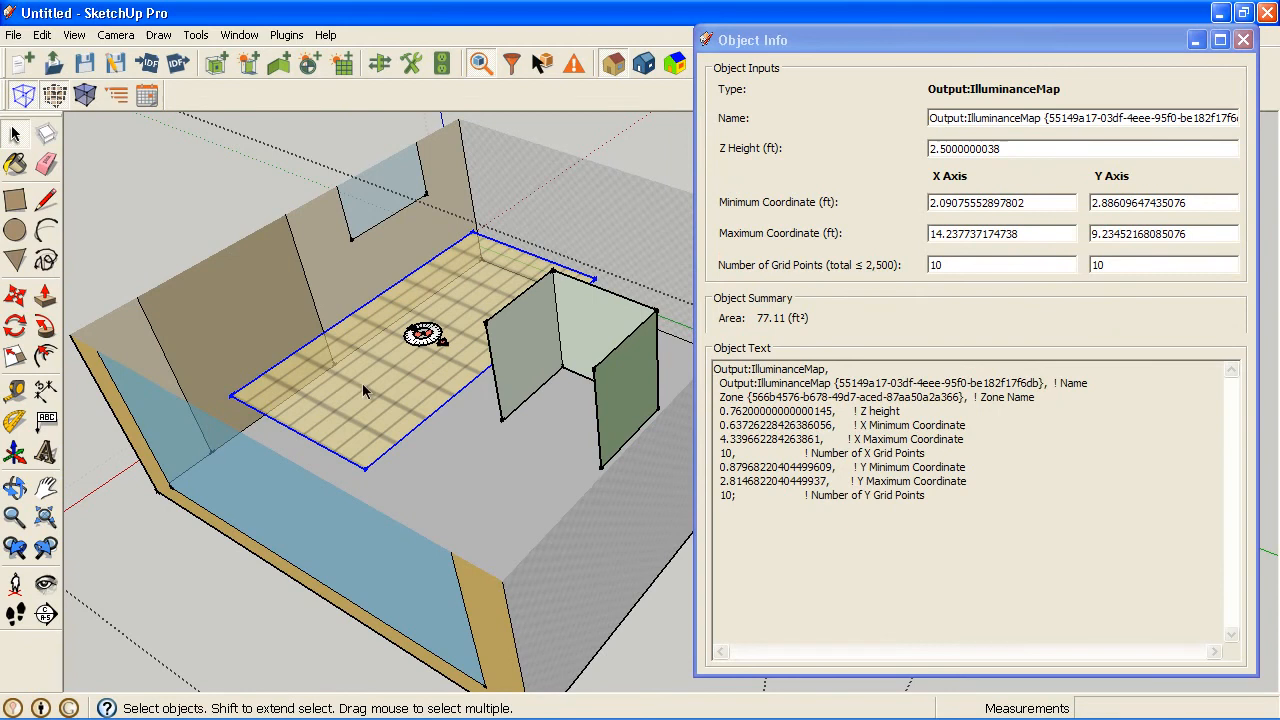
left_click(426, 345)
left_click_drag(960, 188, 890, 188)
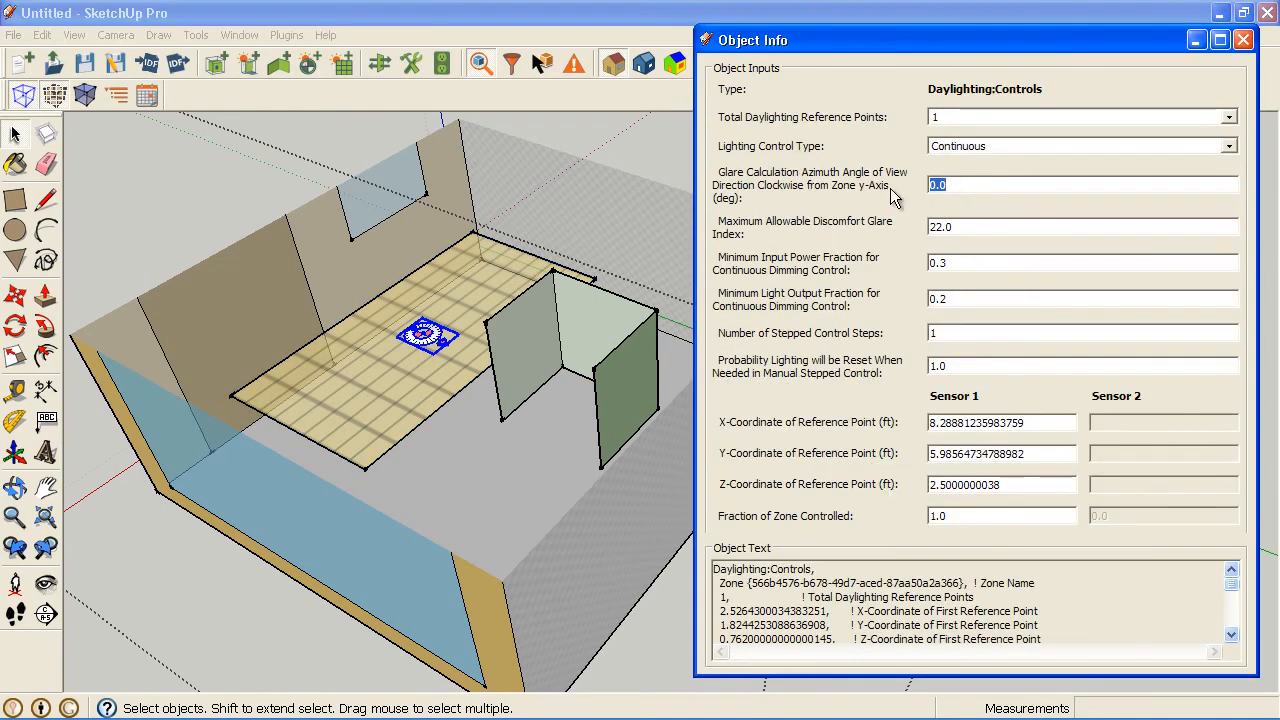
type("90")
key("Tab")
Step: Move the daylighting control horizontally about 4' toward the large window and away from the door wall
left_click(15, 295)
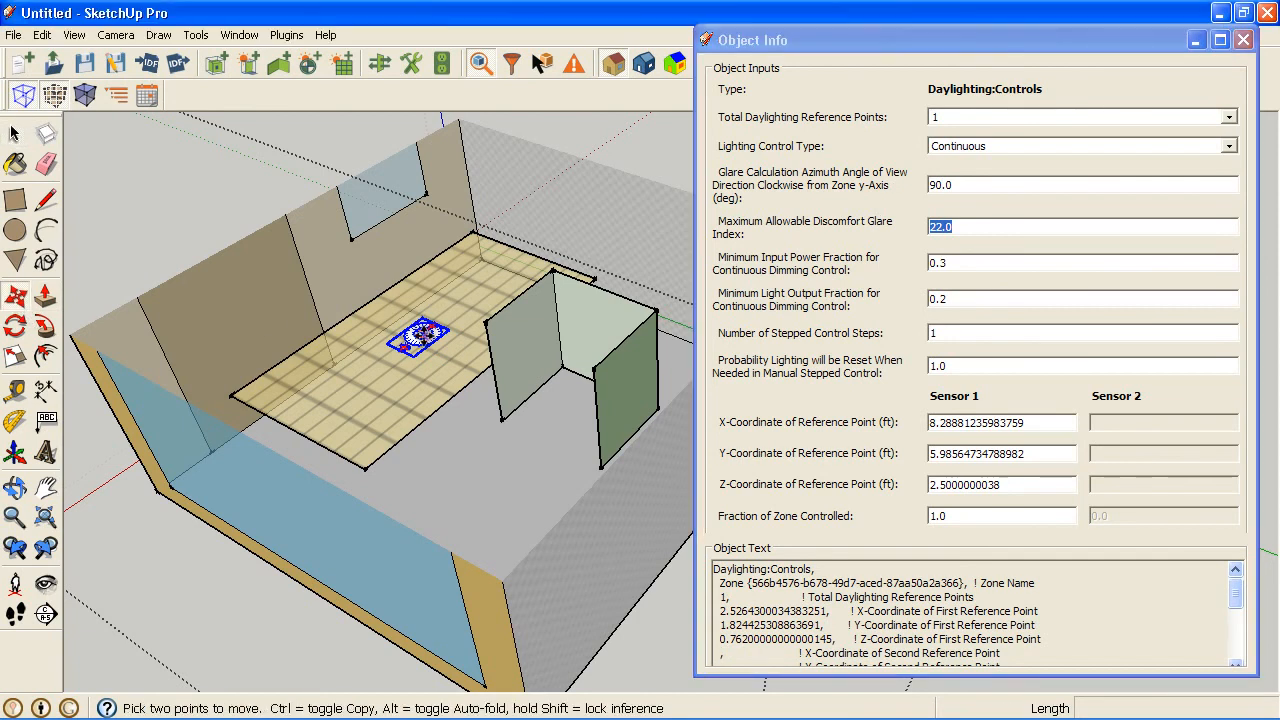
scroll(396, 399, "down", 2)
left_click(150, 280)
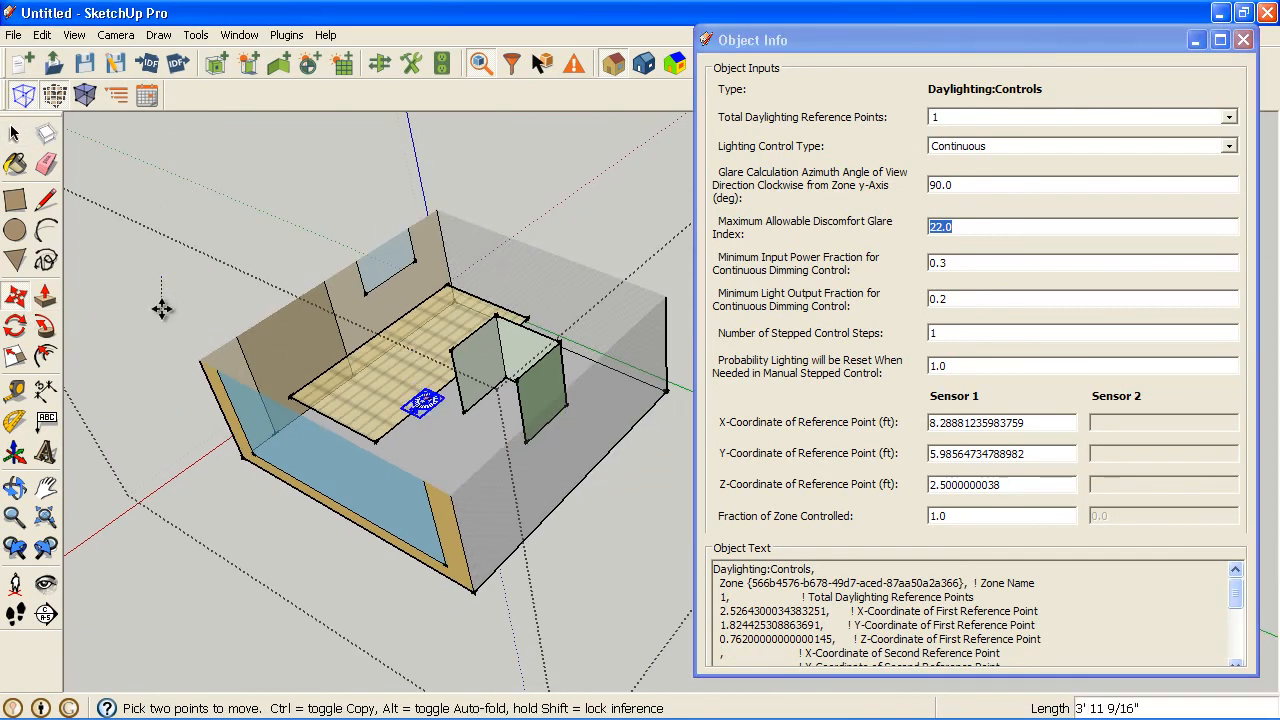
left_click(220, 362)
Step: Move the illuminance map about 3' 5" along the green axis away from the door wall, and leave the zone
key("space")
left_click(372, 404)
left_click(15, 295)
left_click(166, 402)
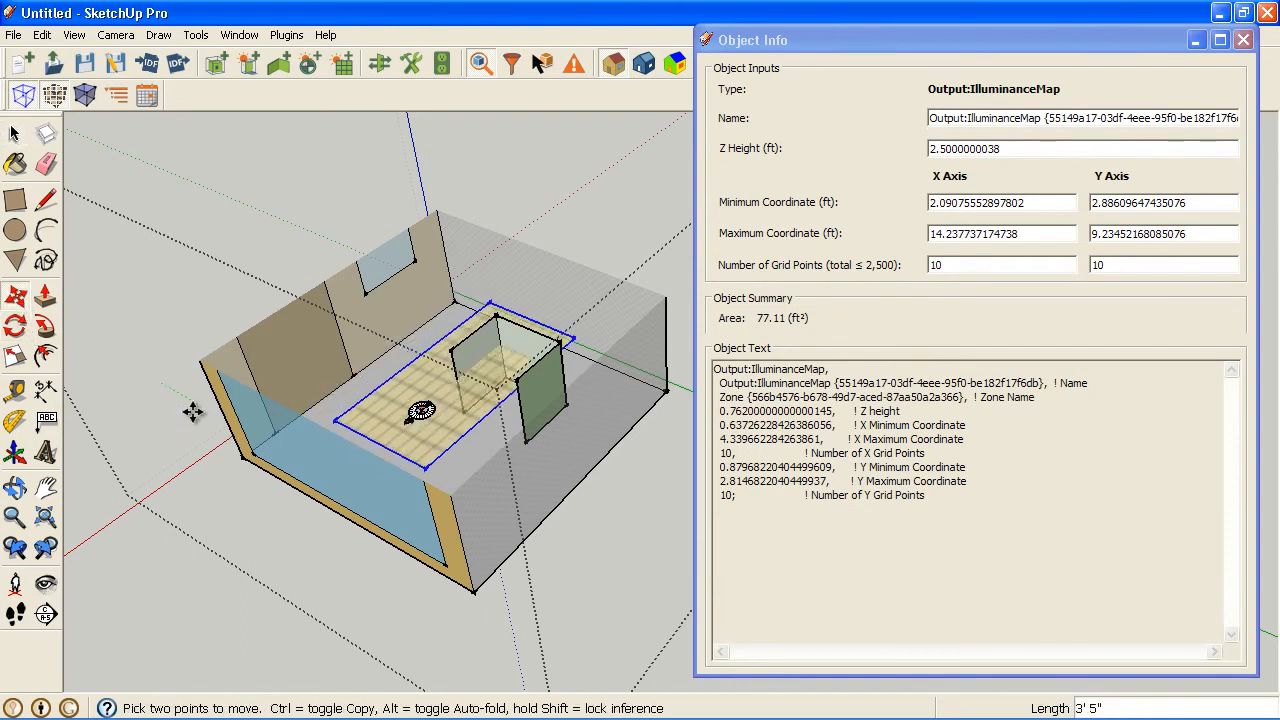
left_click(169, 430)
middle_click_drag(240, 462, 237, 488)
key("space")
key("Escape")
Step: Turn off the section cuts and display the section planes for the whole building
middle_click_drag(237, 488, 295, 430, "shift")
scroll(295, 427, "down", 3)
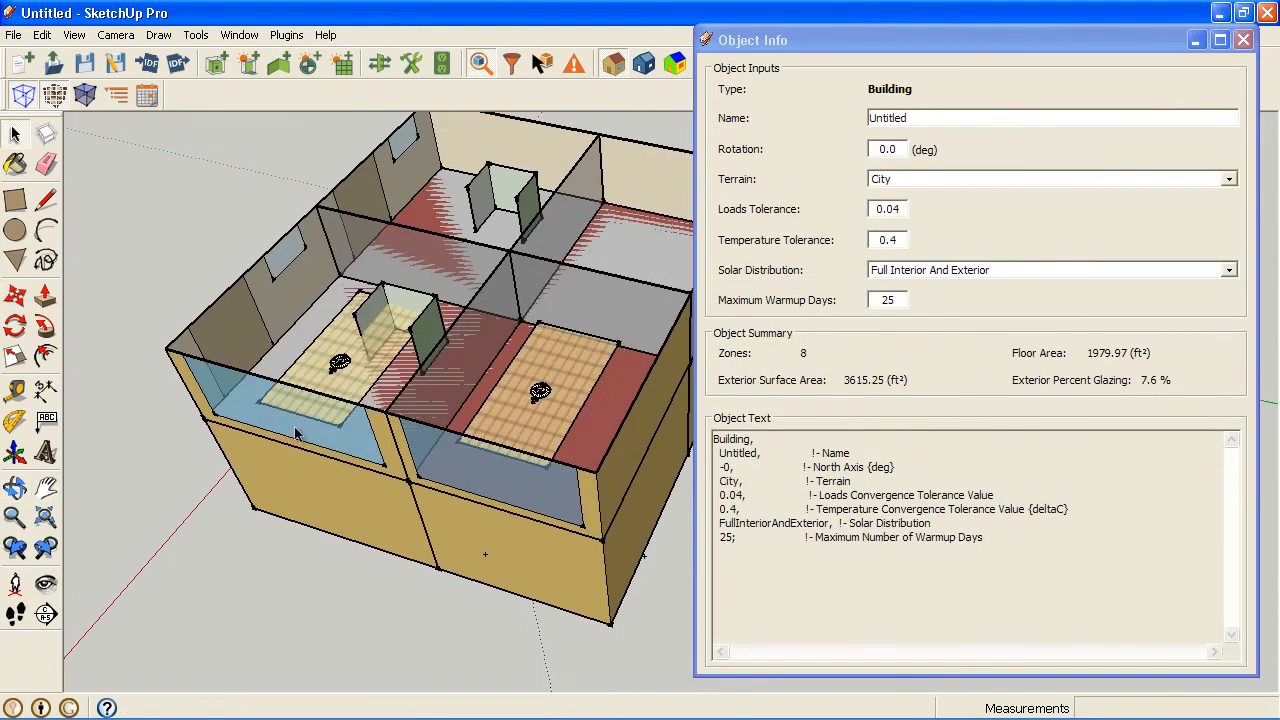
left_click(77, 38)
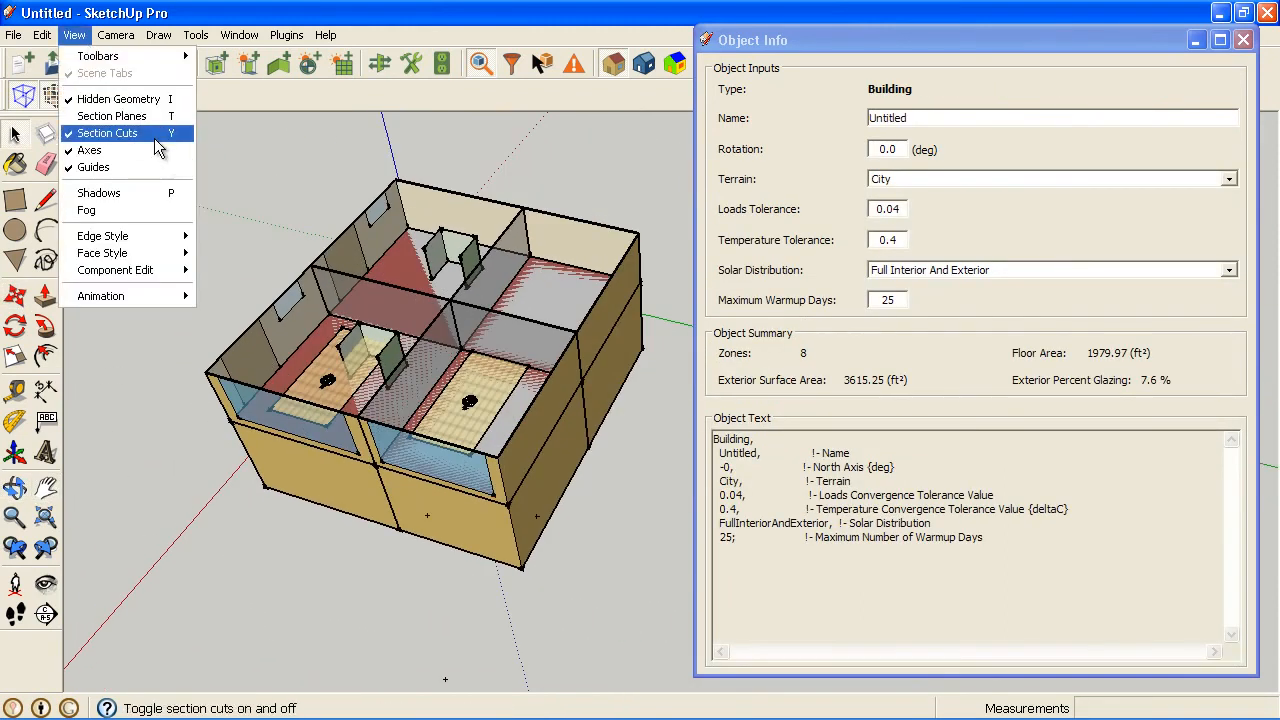
left_click(152, 134)
left_click(74, 35)
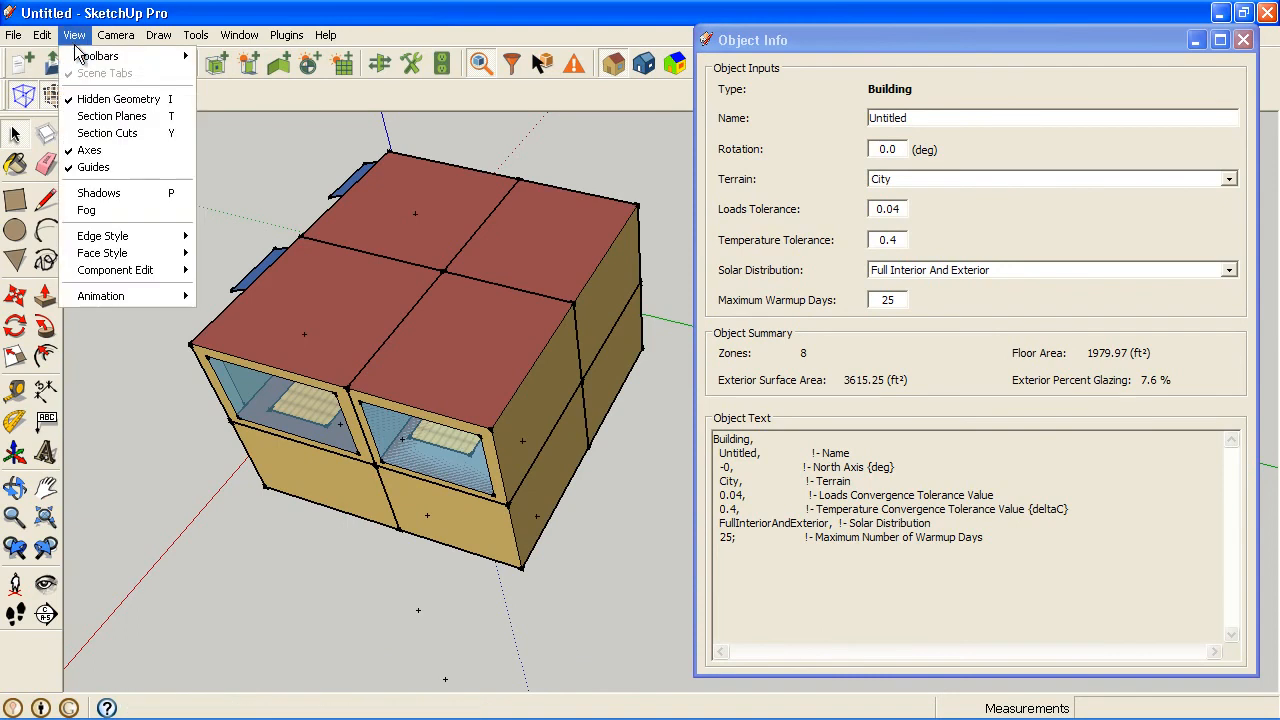
left_click(103, 114)
Step: Delete the horizontal section plane surrounding the building
middle_click_drag(140, 370, 231, 322)
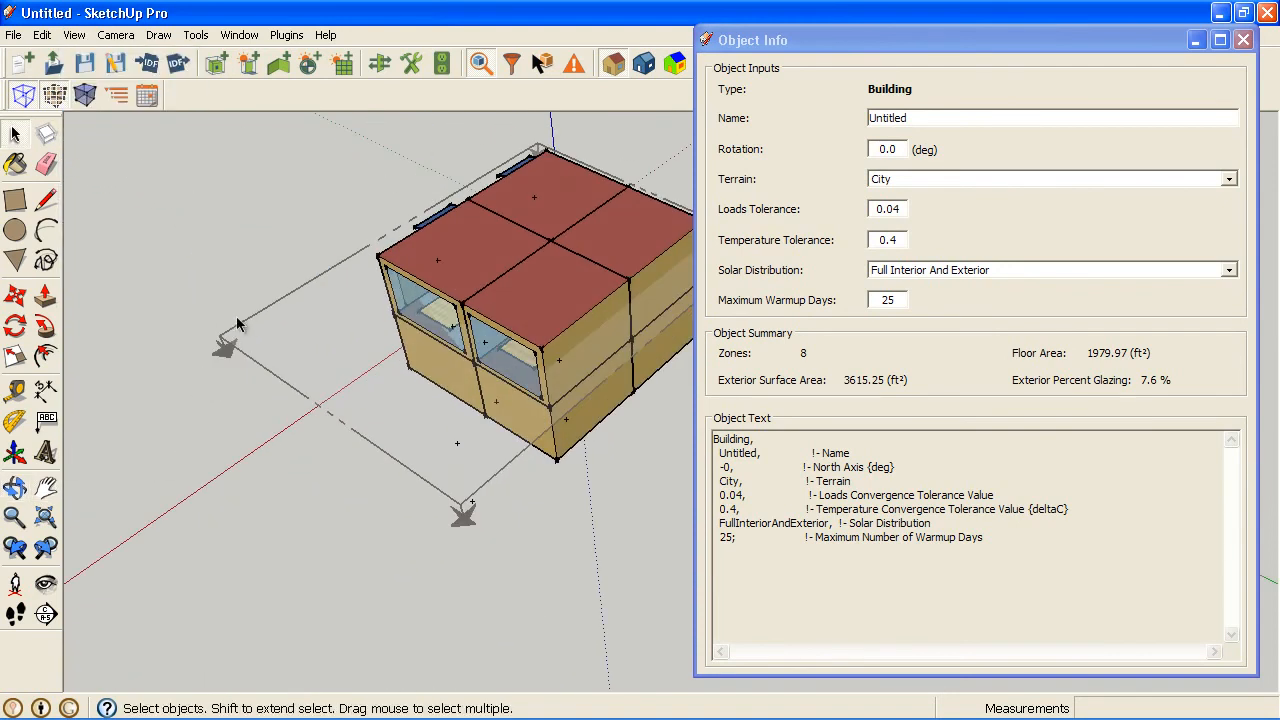
left_click(240, 318)
key("Delete")
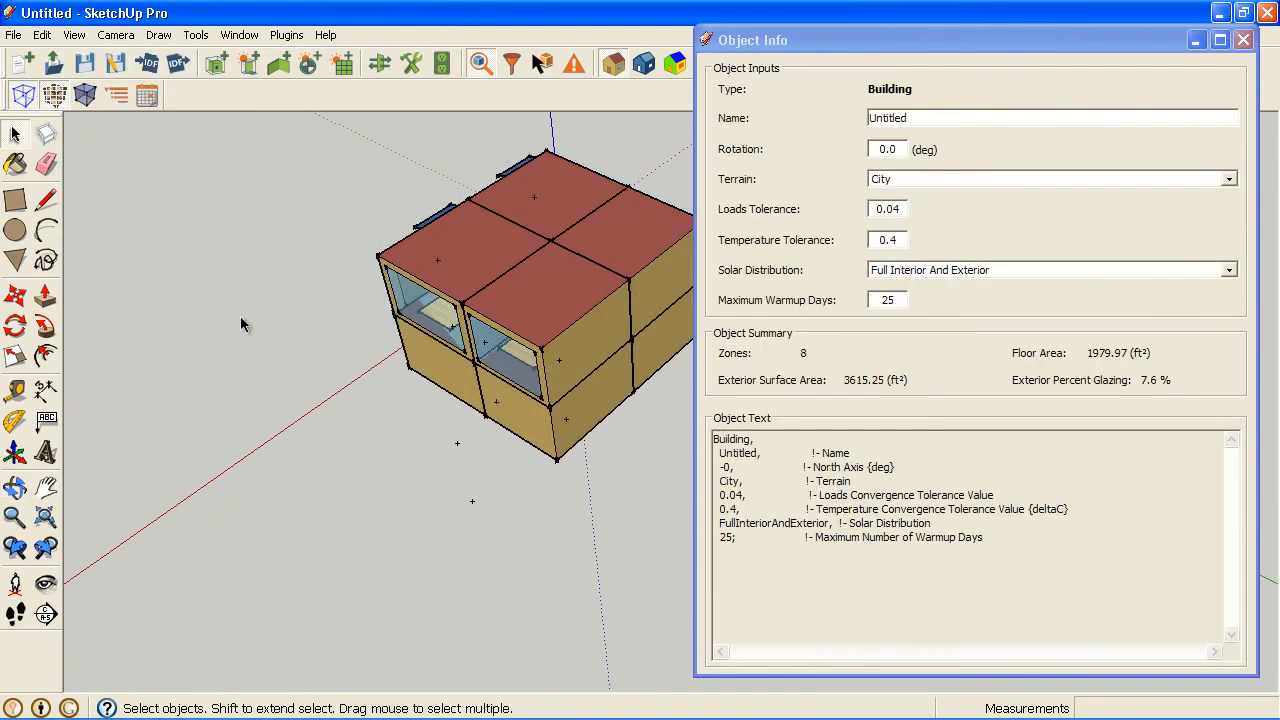
Step: Close the object information window and view the building from outside, facing the two large upper-floor windows
key("h")
left_click_drag(514, 309, 465, 358)
left_click(1243, 40)
middle_click_drag(382, 500, 537, 463)
scroll(515, 460, "up", 3)
middle_click_drag(460, 432, 594, 540)
middle_click_drag(466, 449, 553, 467)
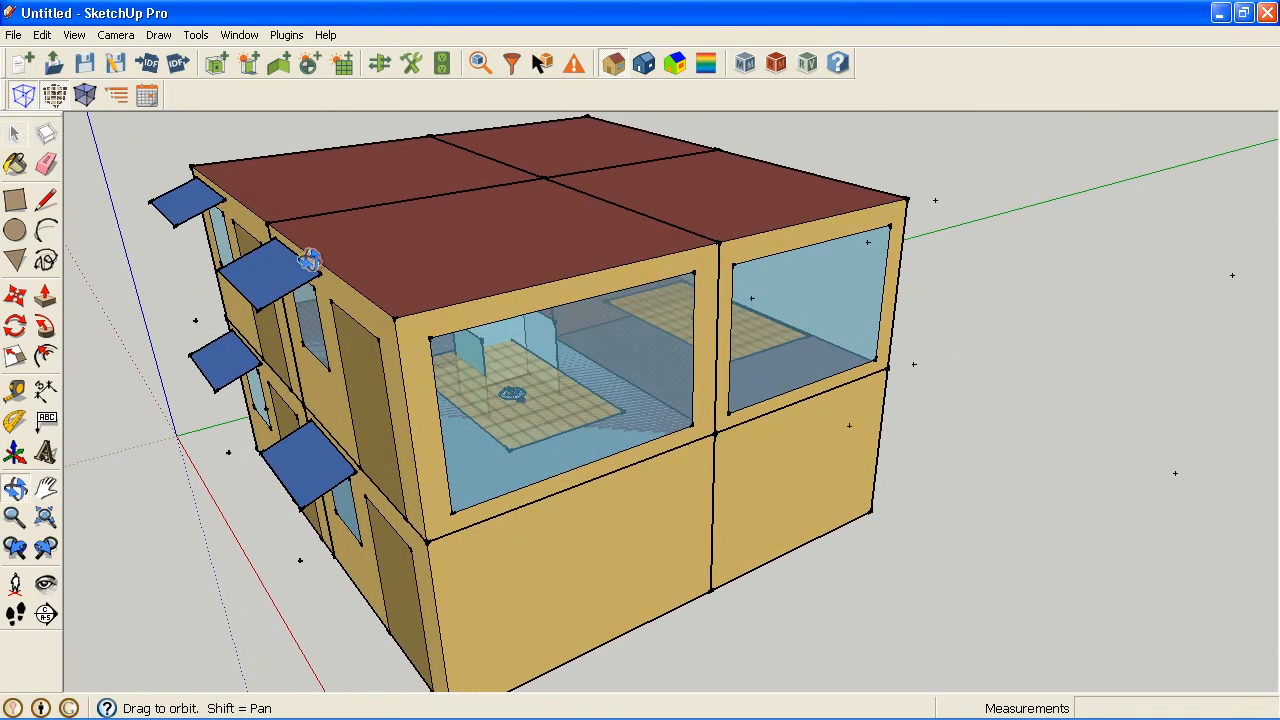
Step: Save the OpenStudio model under the new name demo_07.osm in the demos folder
left_click(116, 66)
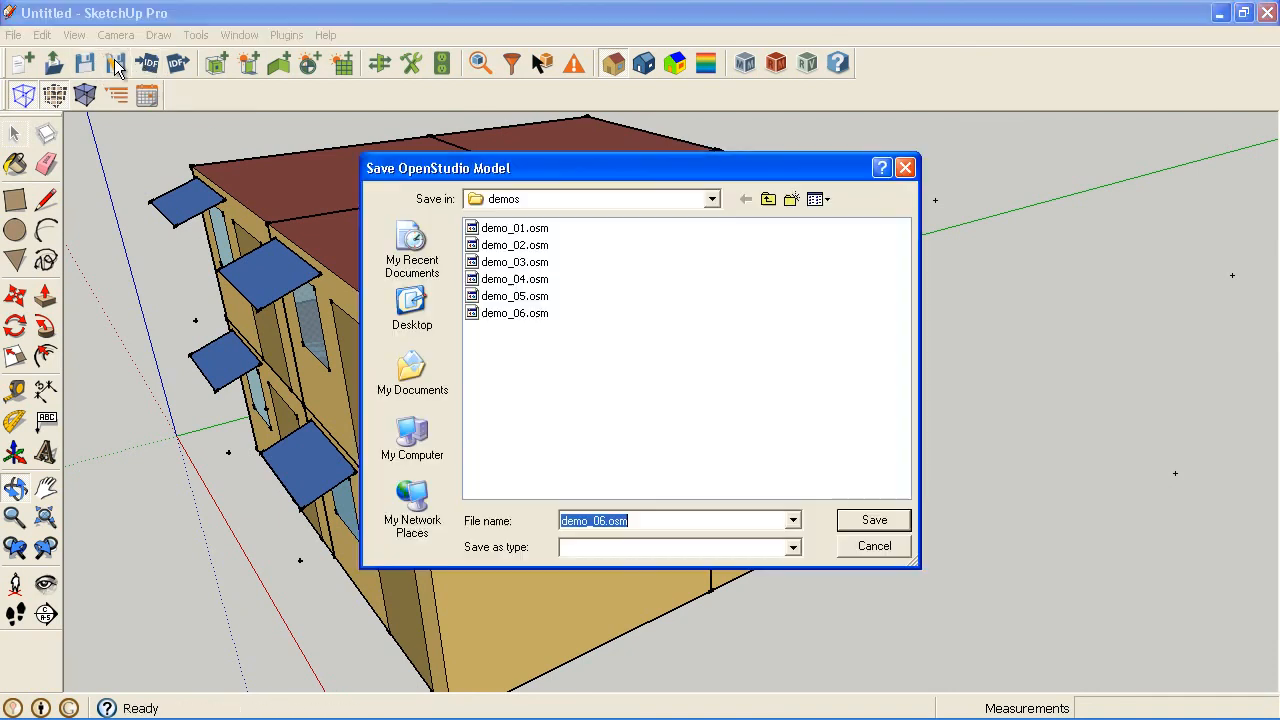
left_click(608, 520)
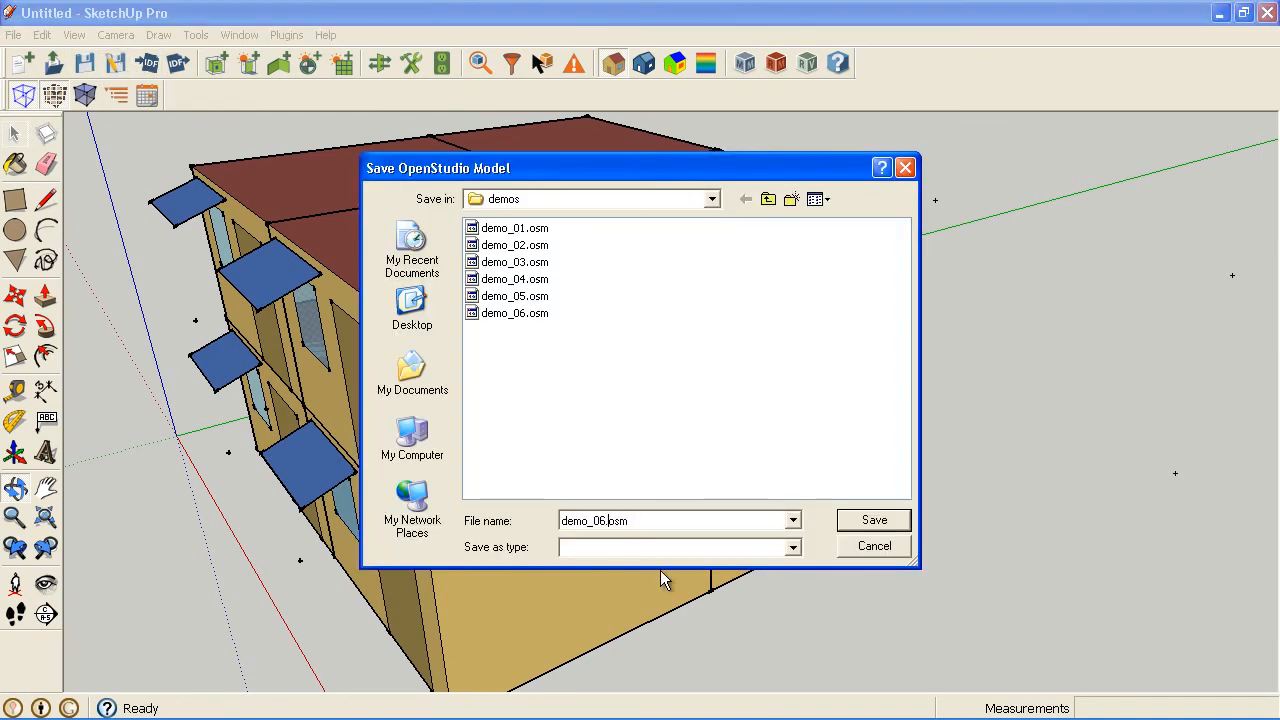
key("BackSpace")
type("7")
left_click(874, 520)
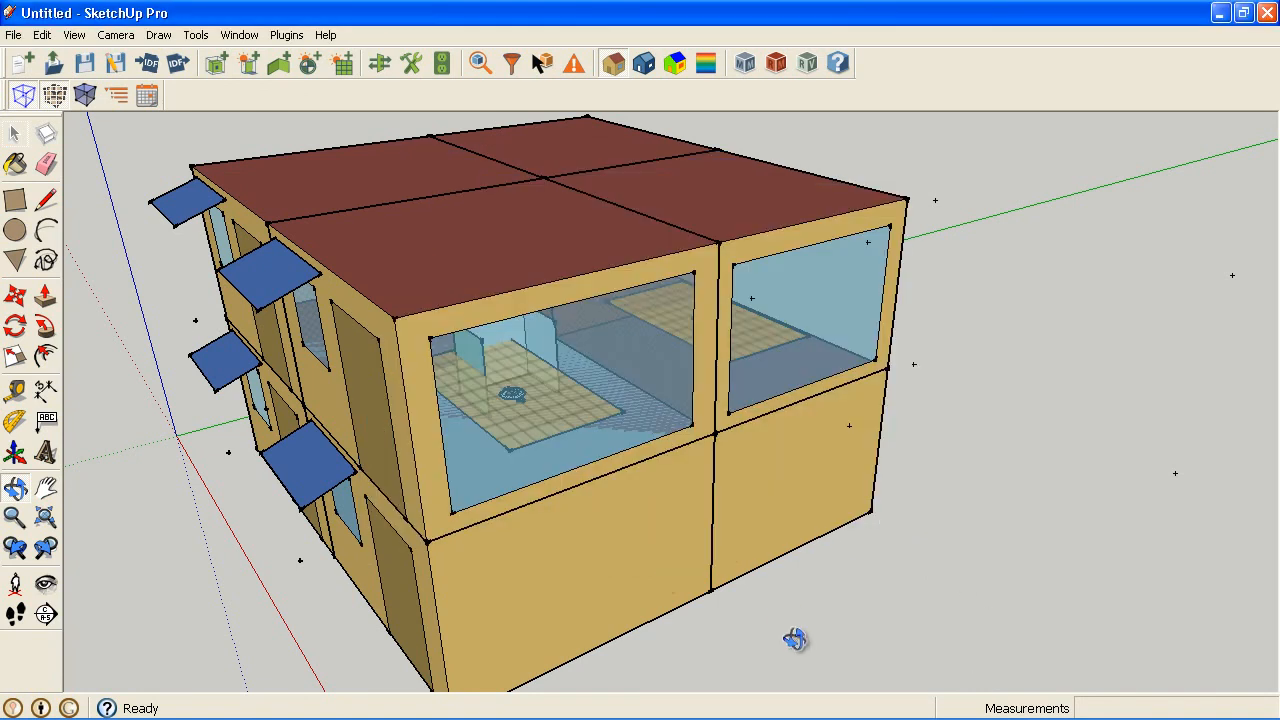
left_click_drag(786, 529, 750, 534)
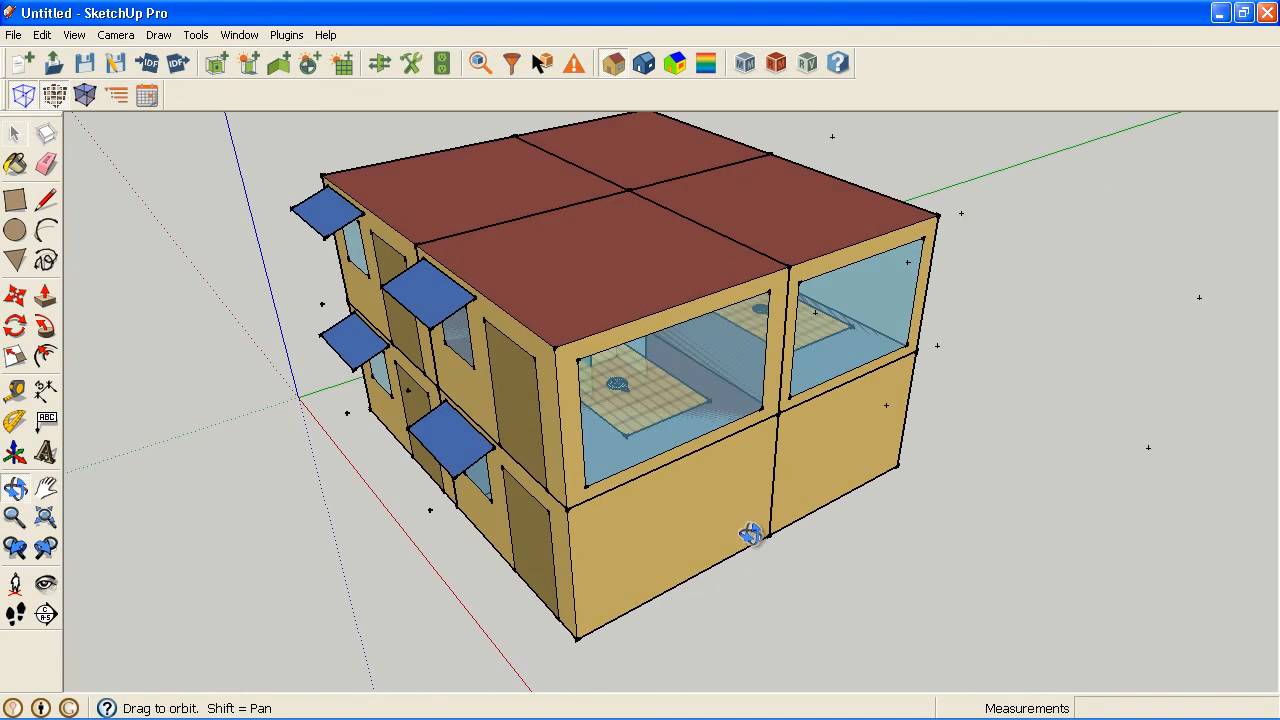